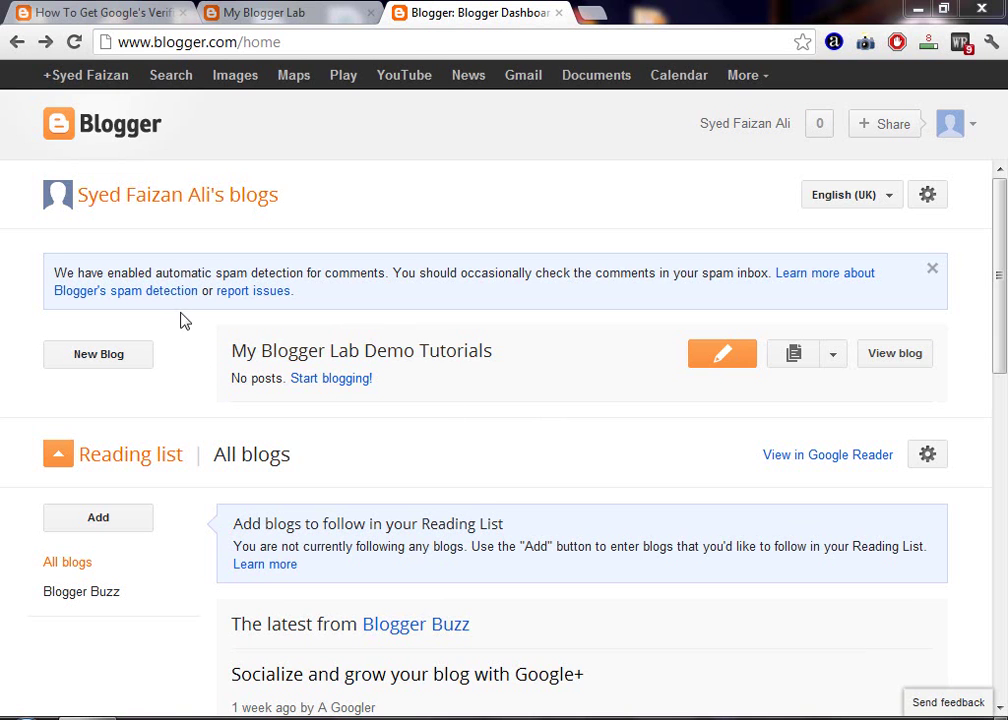
Step: Start a new post on the My Blogger Lab Demo Tutorials blog and open its label settings
{"action": "left_click_drag", "start_coordinate": [1002, 212], "coordinate": [1004, 224]}
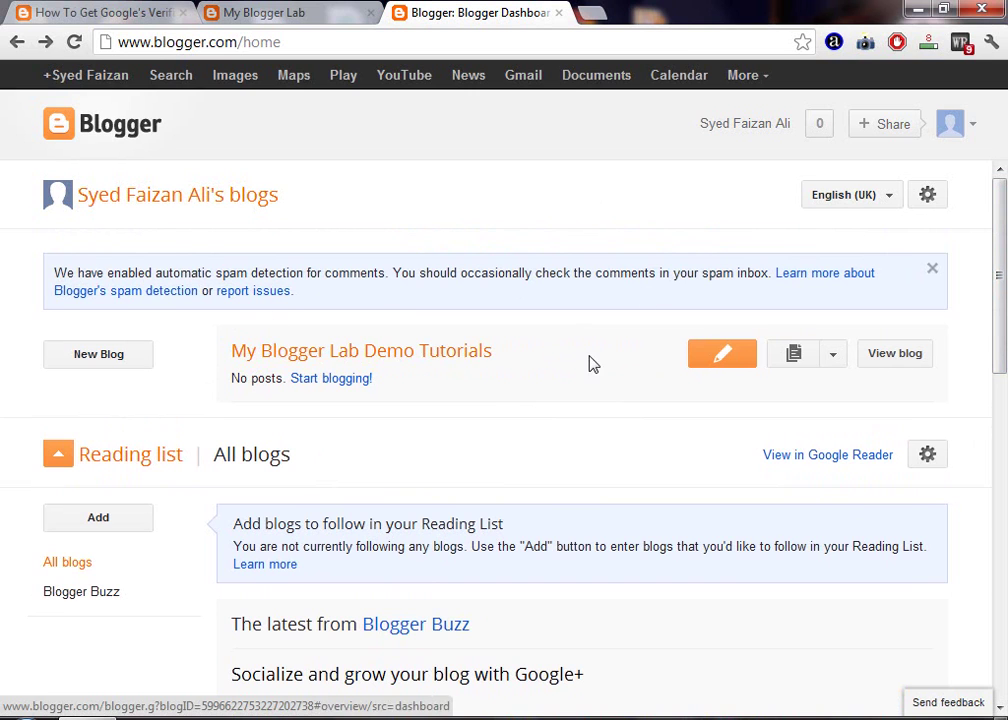
{"action": "left_click", "coordinate": [725, 362]}
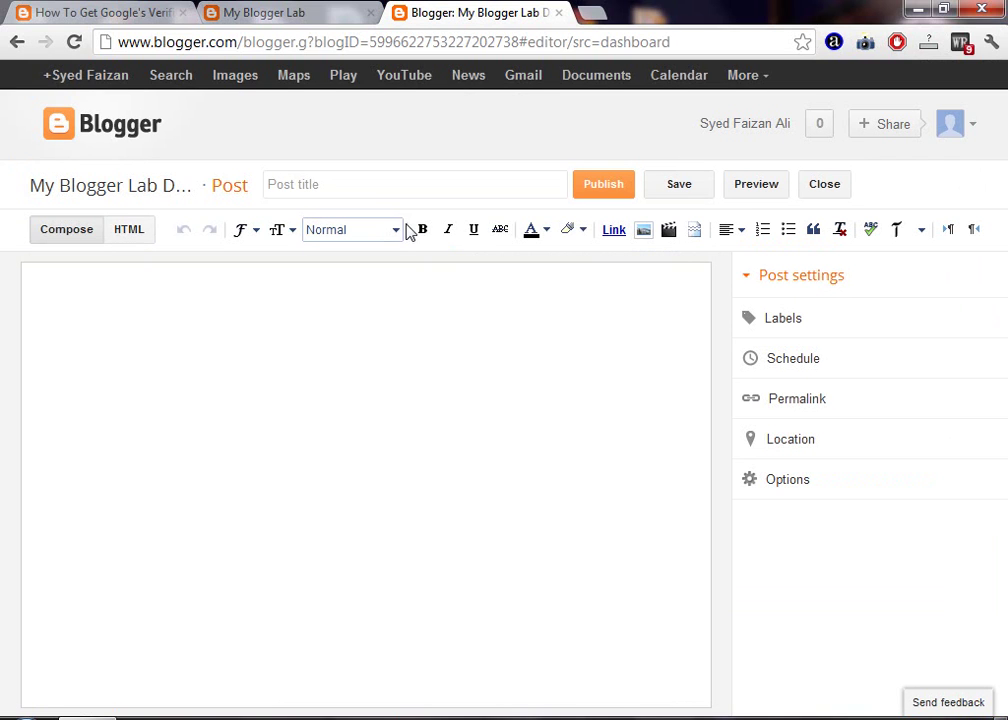
{"action": "left_click", "coordinate": [788, 229]}
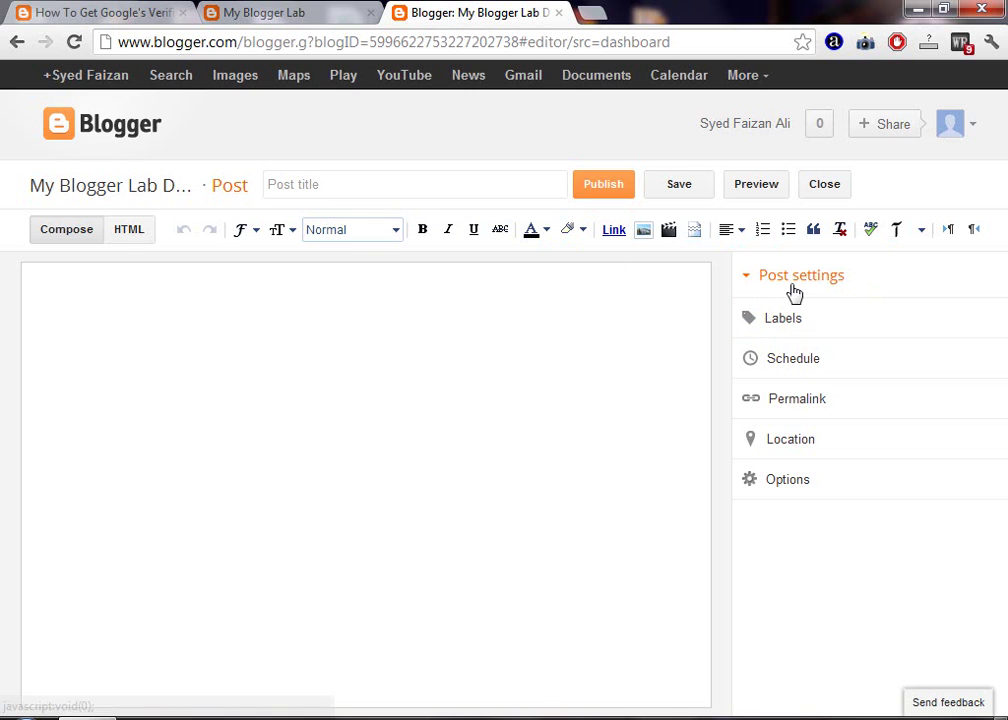
{"action": "left_click", "coordinate": [784, 327]}
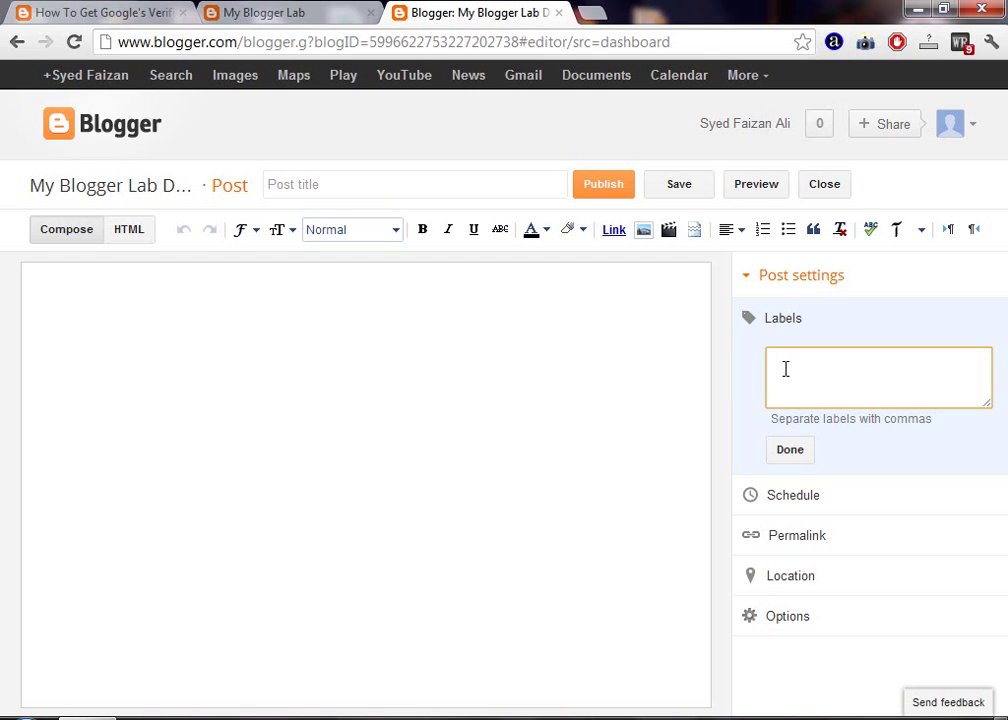
Step: Try out "Blogger Tips, Blogger Tricks" as the post's labels
{"action": "type", "text": "Blogger"}
{"action": "double_click", "coordinate": [785, 370]}
{"action": "type", "text": "Blogger Tips,"}
{"action": "key", "text": "BackSpace"}
{"action": "type", "text": ", Blogger Tricks"}
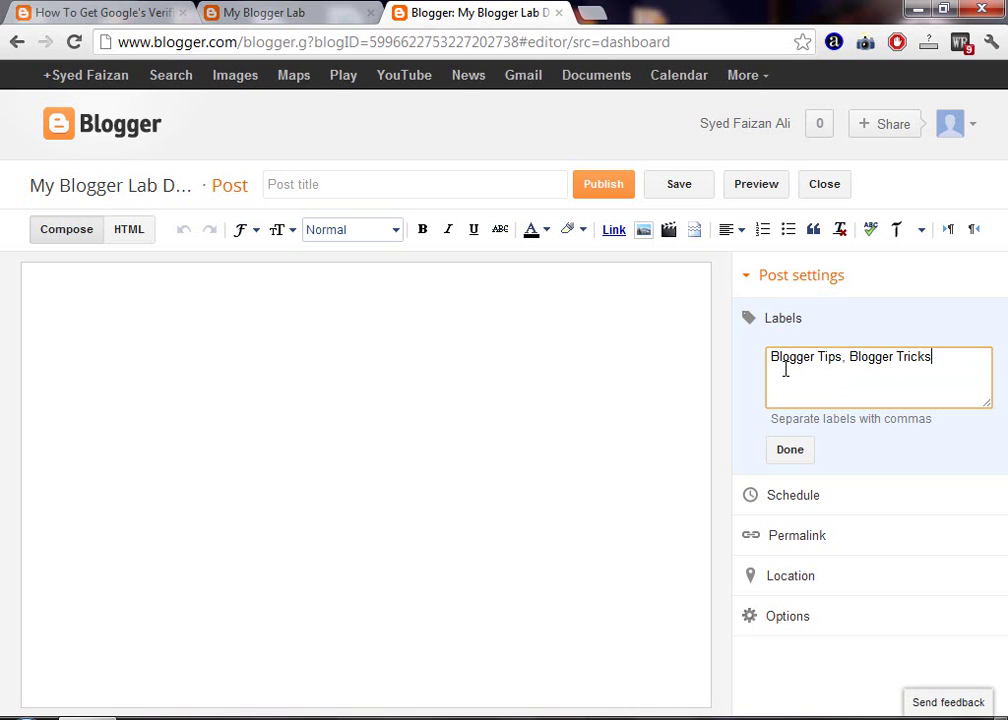
{"action": "key", "text": "ctrl+a"}
{"action": "type", "text": "Blogg"}
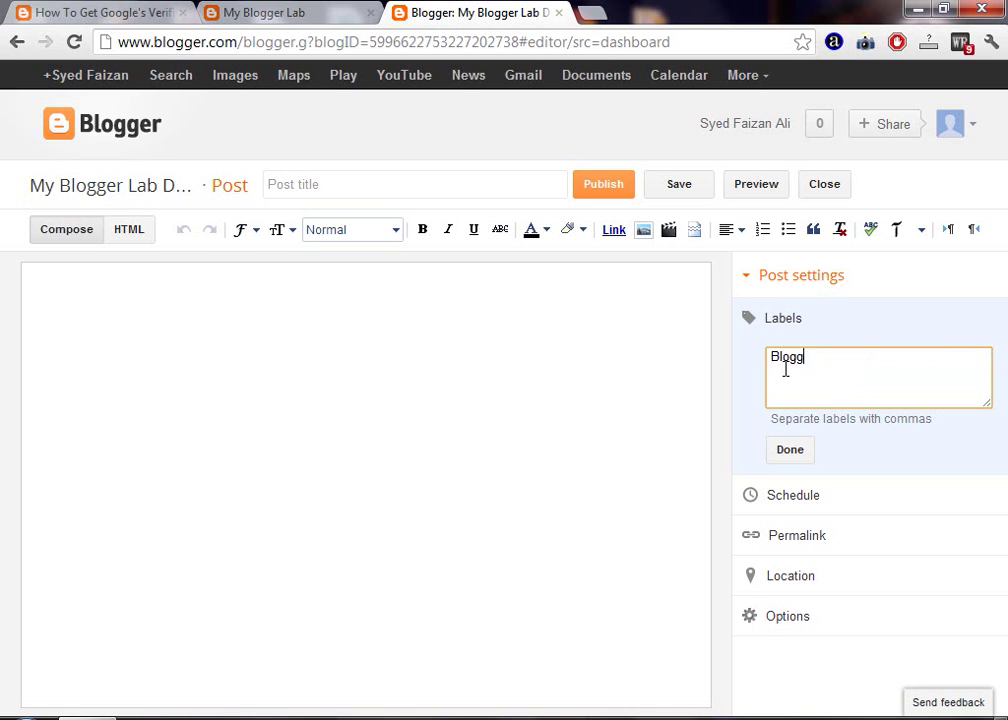
{"action": "type", "text": "er Tips,"}
Step: Replace the label text with "My Blogger Lab Tuts" and confirm the post's label
{"action": "key", "text": "ctrl+a"}
{"action": "type", "text": "My Blogger Lab Tuts"}
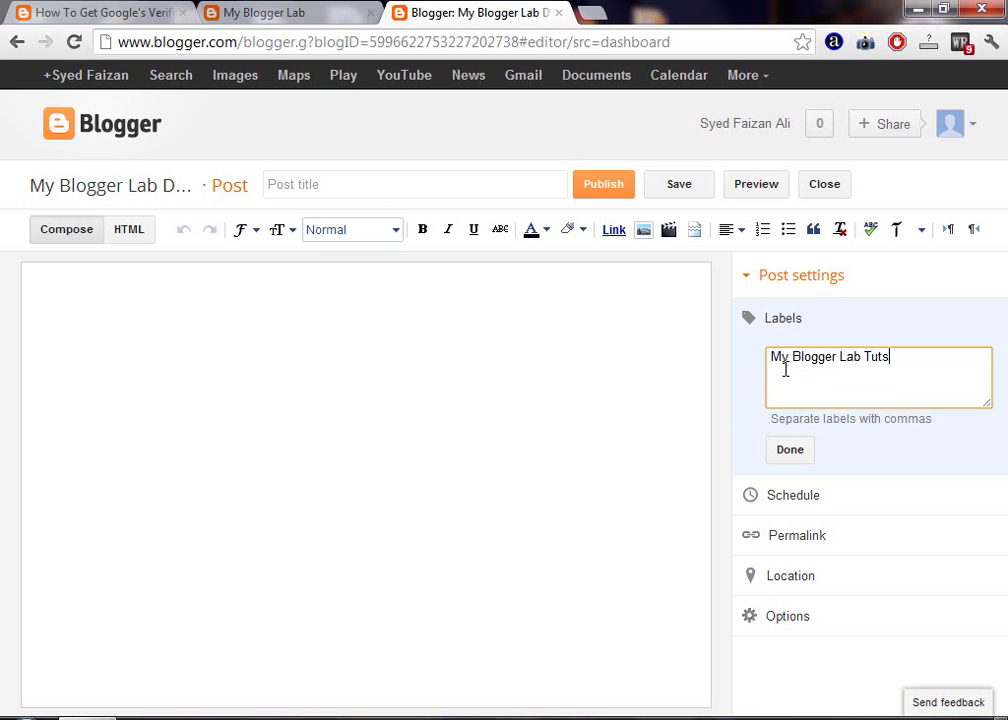
{"action": "left_click", "coordinate": [789, 456]}
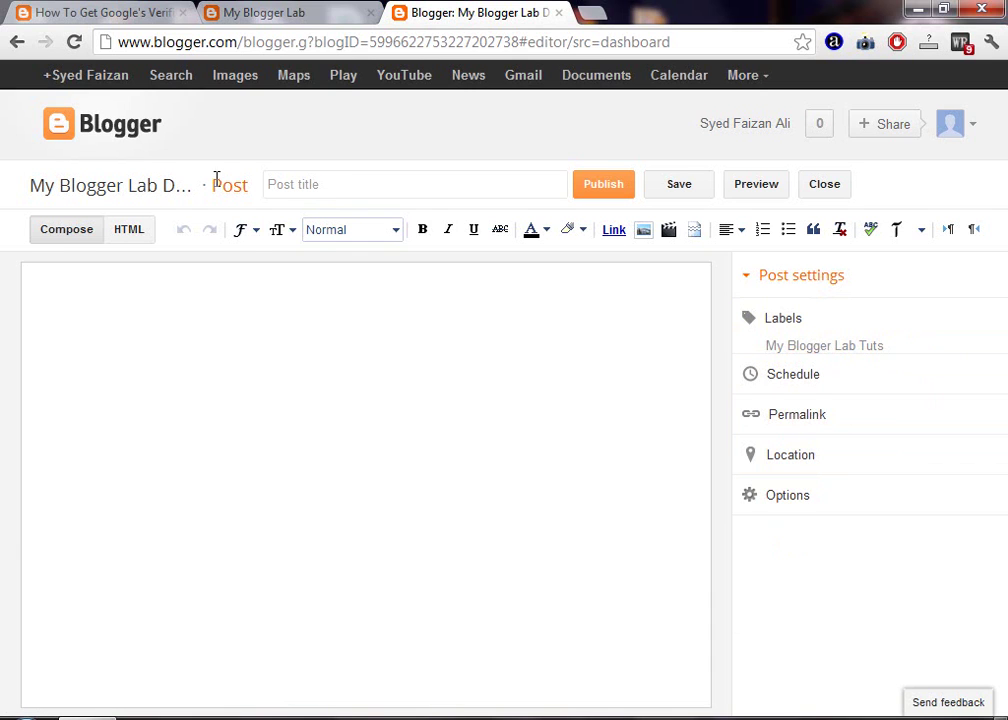
Step: Title the post "This Is My First Post Title For MBL BLOG"
{"action": "left_click", "coordinate": [321, 186]}
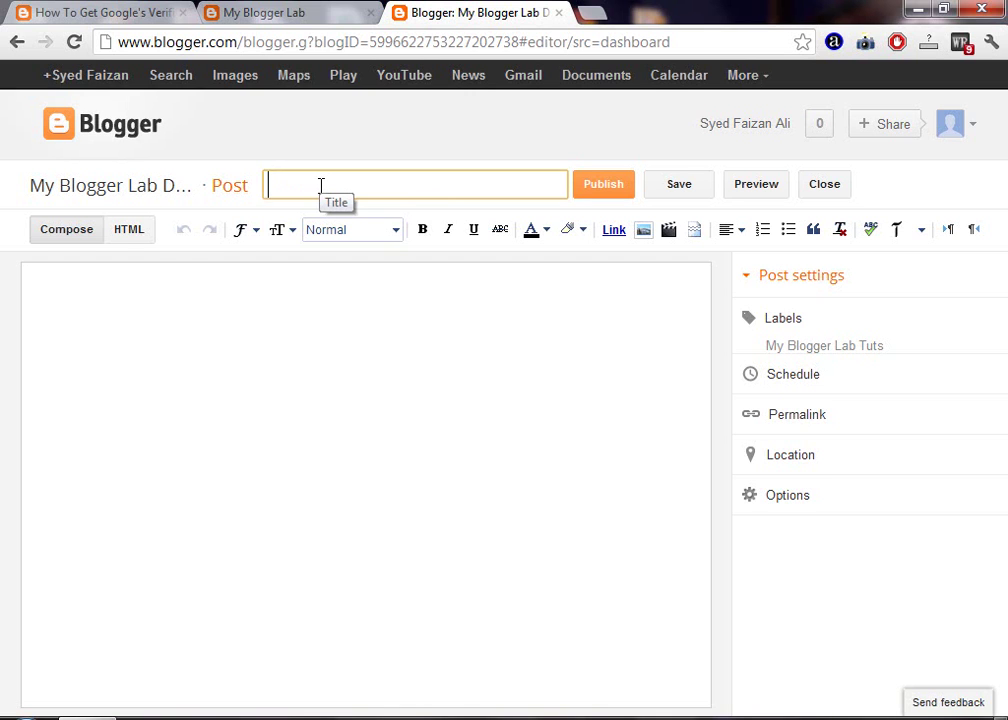
{"action": "type", "text": "This is my F"}
{"action": "key", "text": "BackSpace"}
{"action": "key", "text": "BackSpace"}
{"action": "key", "text": "BackSpace"}
{"action": "key", "text": "BackSpace"}
{"action": "key", "text": "BackSpace"}
{"action": "key", "text": "BackSpace"}
{"action": "key", "text": "BackSpace"}
{"action": "type", "text": "Is m"}
{"action": "key", "text": "BackSpace"}
{"action": "type", "text": "My First "}
{"action": "type", "text": "Post Title Fro"}
{"action": "type", "text": "m"}
{"action": "key", "text": "BackSpace"}
{"action": "key", "text": "BackSpace"}
{"action": "key", "text": "BackSpace"}
{"action": "type", "text": "or MBL LBa"}
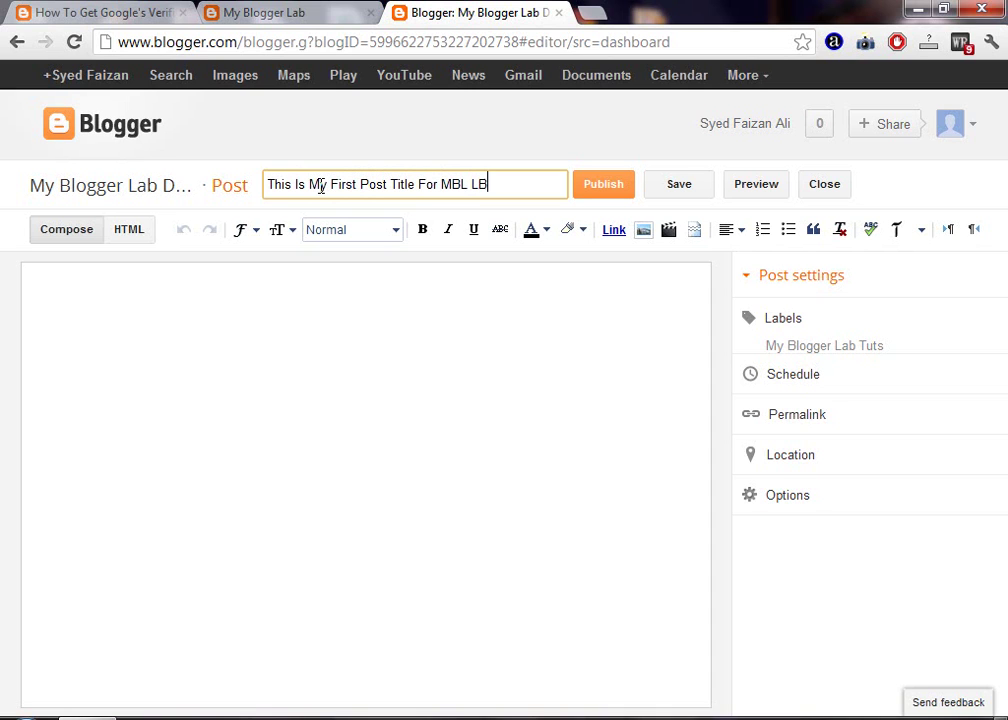
{"action": "key", "text": "BackSpace"}
{"action": "key", "text": "BackSpace"}
{"action": "key", "text": "BackSpace"}
{"action": "type", "text": "BLOG"}
{"action": "key", "text": "Tab"}
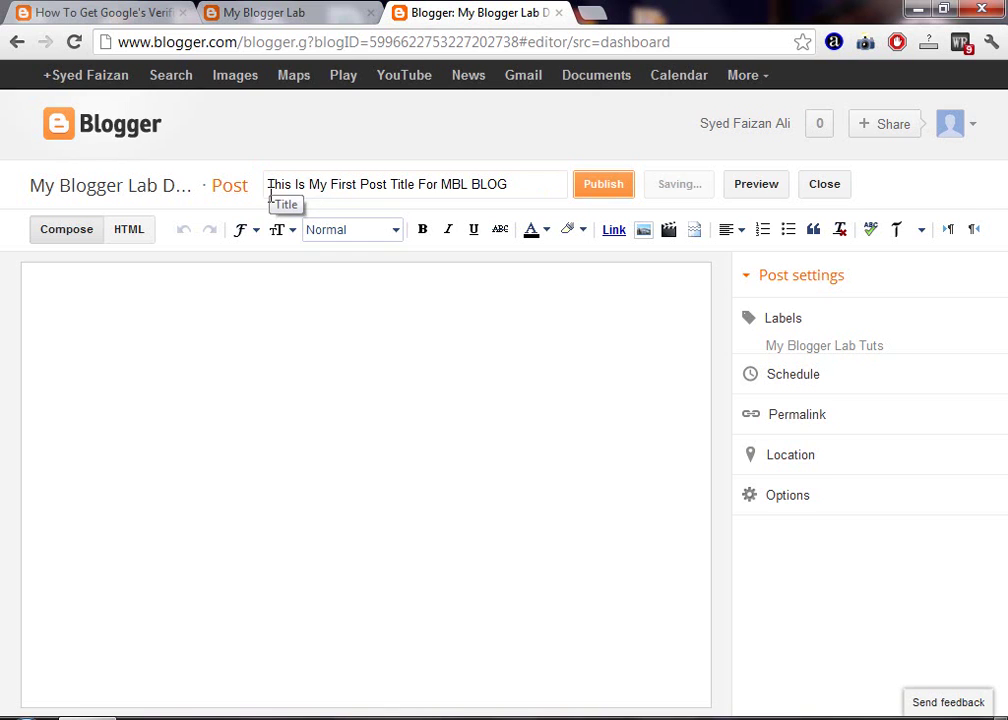
Step: Write the post body "This is my First post related to My Blogger Lab Tutorials and I Love it."
{"action": "left_click", "coordinate": [203, 287]}
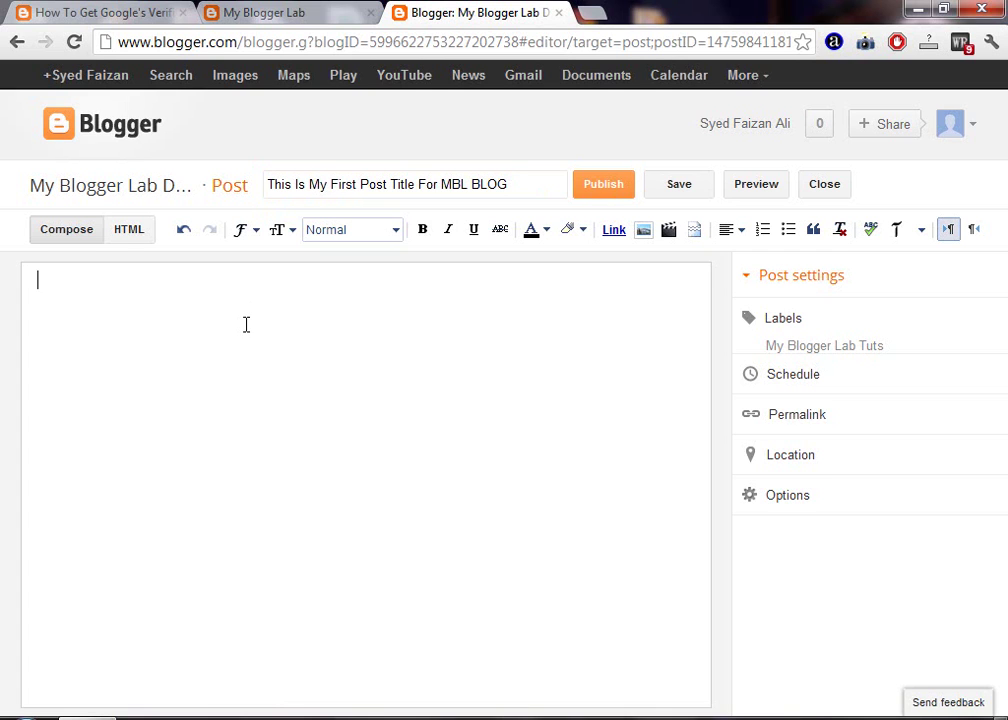
{"action": "type", "text": "This is my Fist"}
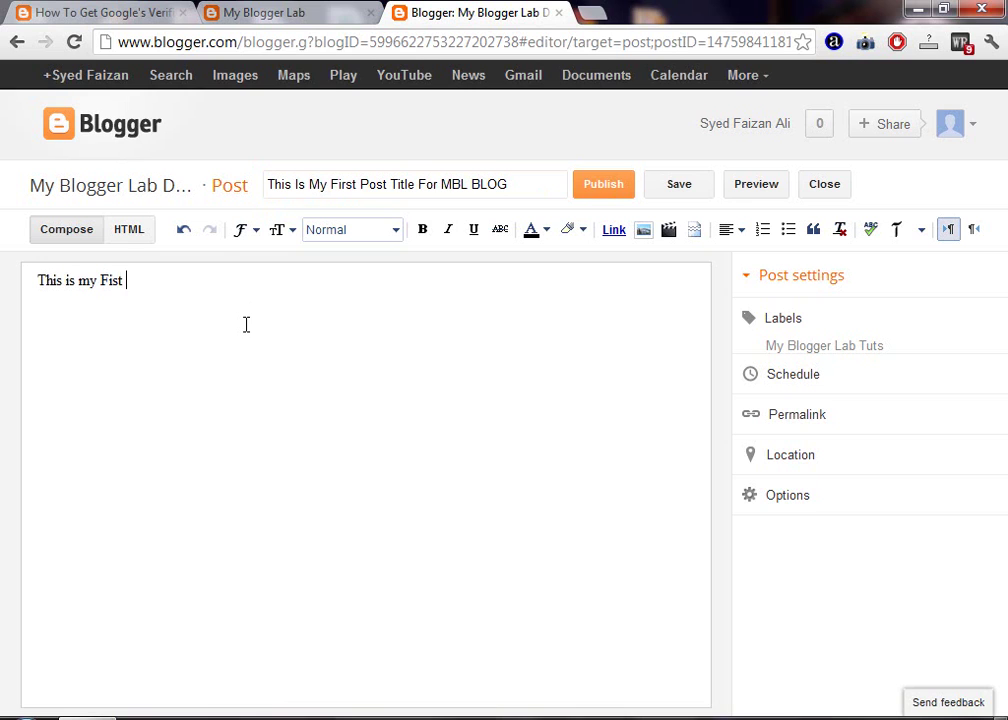
{"action": "key", "text": "BackSpace"}
{"action": "key", "text": "BackSpace"}
{"action": "type", "text": "rst post"}
{"action": "type", "text": "alted to"}
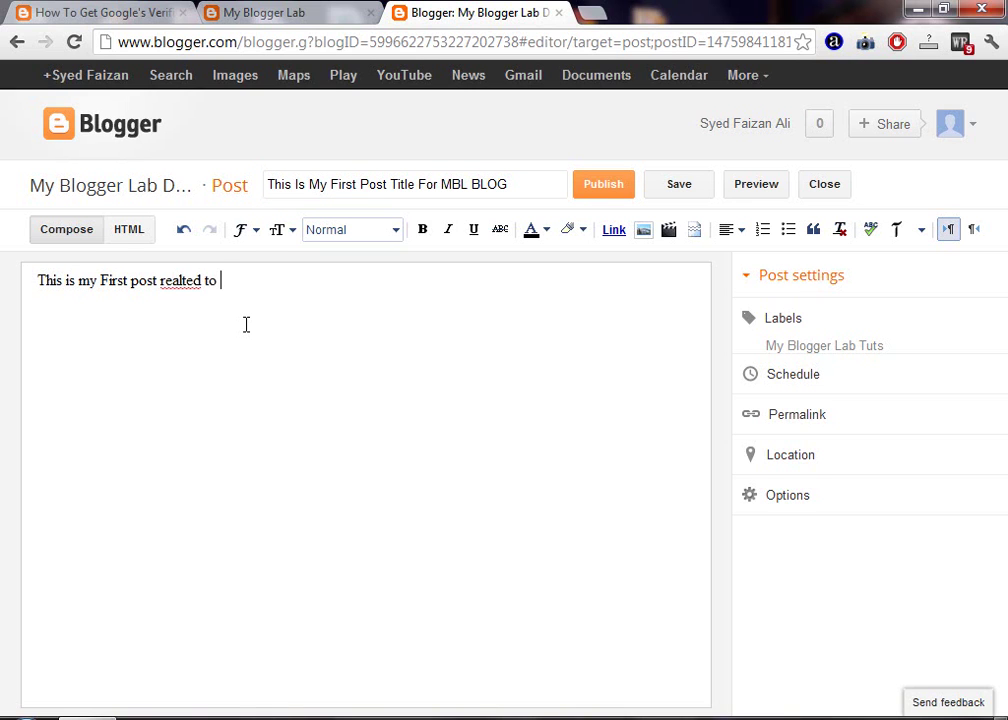
{"action": "key", "text": "BackSpace"}
{"action": "key", "text": "BackSpace"}
{"action": "key", "text": "BackSpace"}
{"action": "key", "text": "BackSpace"}
{"action": "key", "text": "BackSpace"}
{"action": "key", "text": "BackSpace"}
{"action": "key", "text": "BackSpace"}
{"action": "key", "text": "BackSpace"}
{"action": "key", "text": "BackSpace"}
{"action": "type", "text": "lated to My Blogger Lab Tut"}
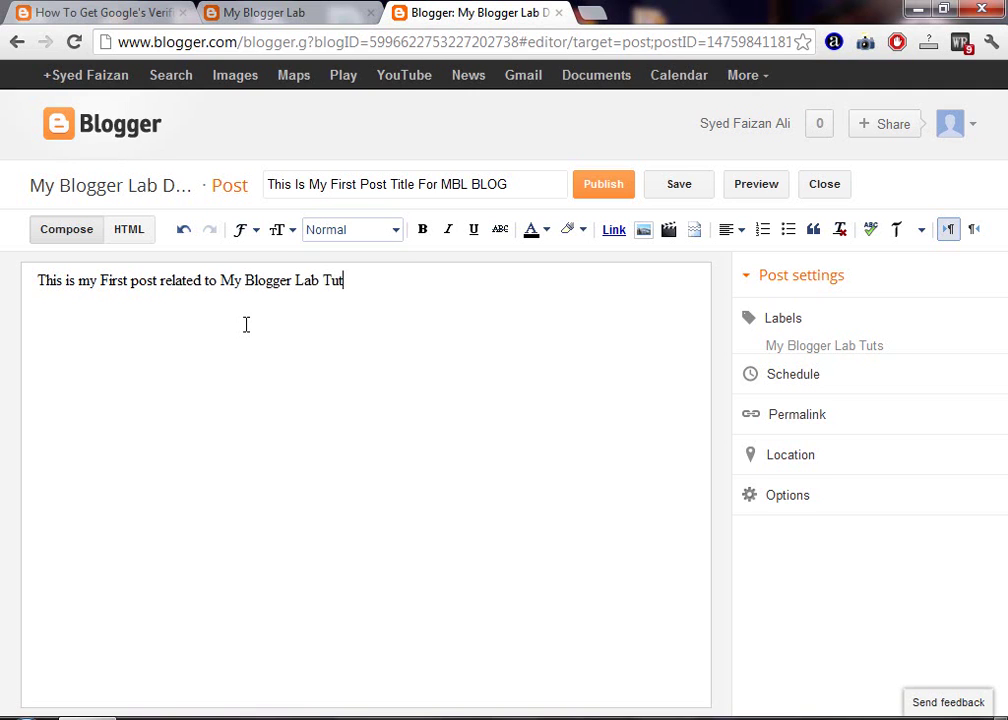
{"action": "type", "text": "orials and I am"}
{"action": "key", "text": "BackSpace"}
{"action": "key", "text": "BackSpace"}
{"action": "type", "text": "Love it."}
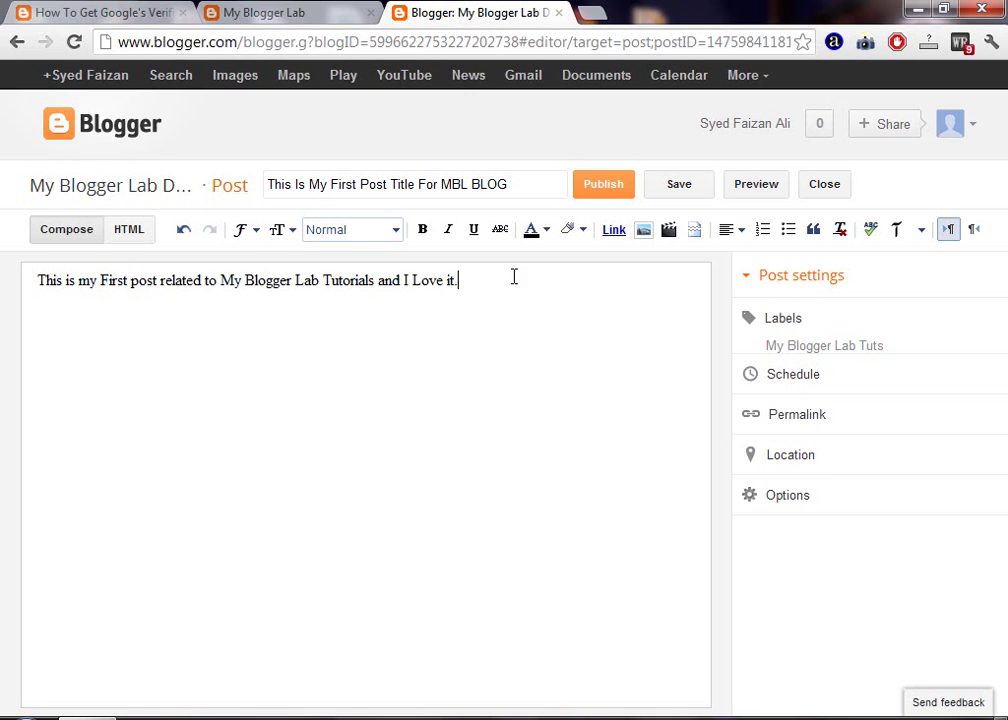
Step: Try the Large, Largest and Smallest text sizes on the body sentence and return it to Normal
{"action": "left_click_drag", "start_coordinate": [458, 280], "coordinate": [29, 258]}
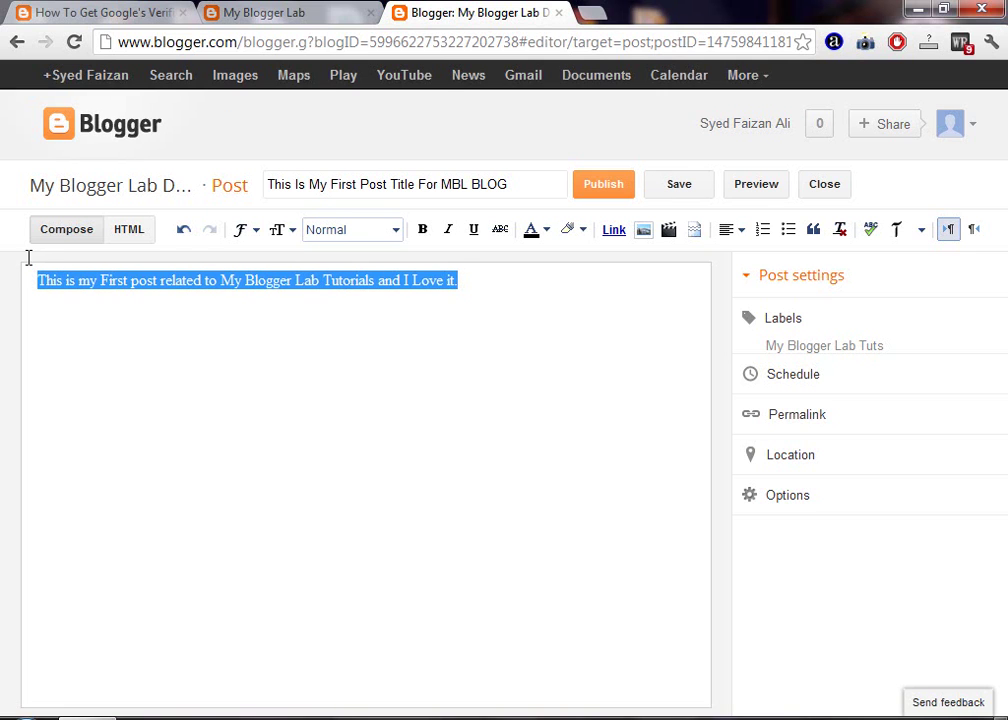
{"action": "left_click", "coordinate": [292, 232]}
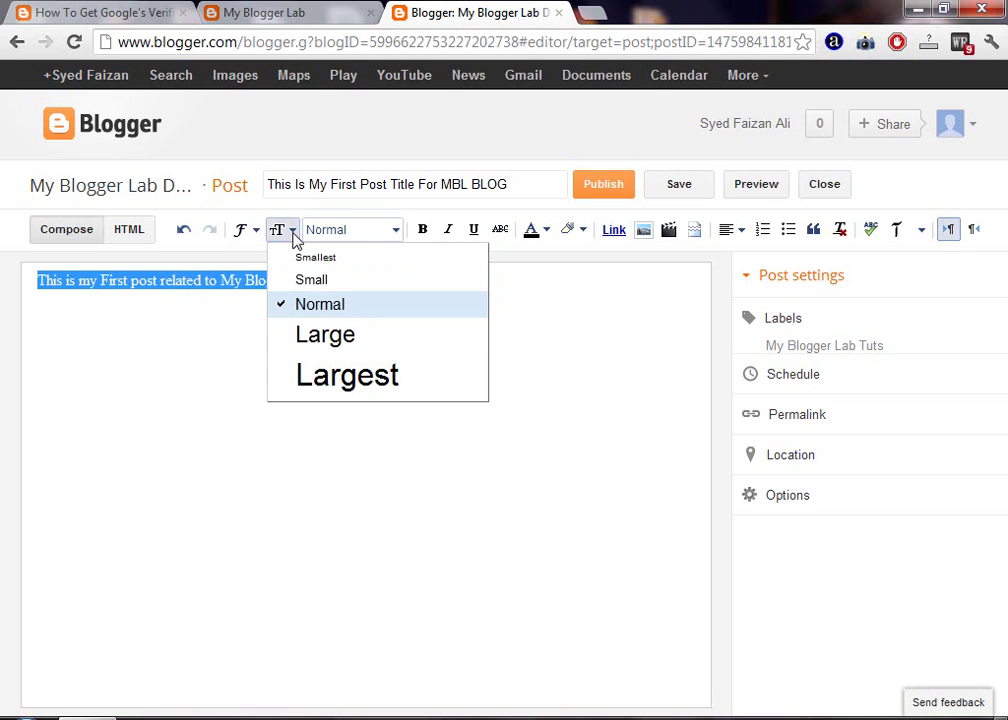
{"action": "left_click", "coordinate": [318, 338]}
{"action": "left_click", "coordinate": [283, 231]}
{"action": "left_click", "coordinate": [320, 378]}
{"action": "left_click", "coordinate": [285, 233]}
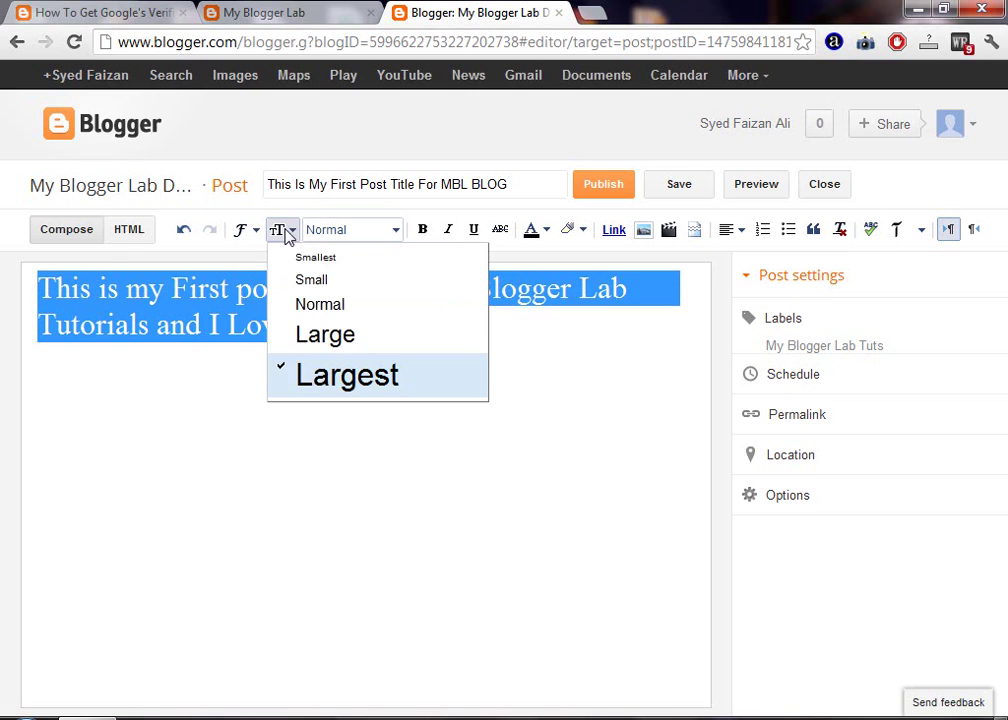
{"action": "left_click", "coordinate": [299, 262]}
{"action": "left_click", "coordinate": [290, 234]}
{"action": "left_click", "coordinate": [312, 306]}
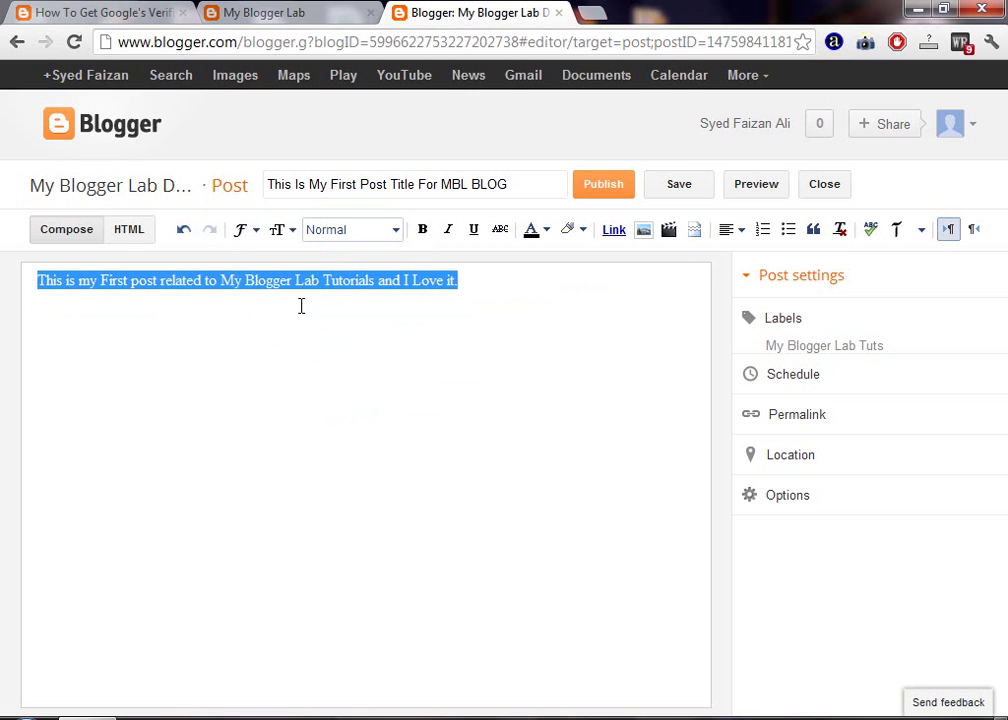
Step: Change the font of the whole body sentence to Verdana
{"action": "left_click", "coordinate": [255, 238]}
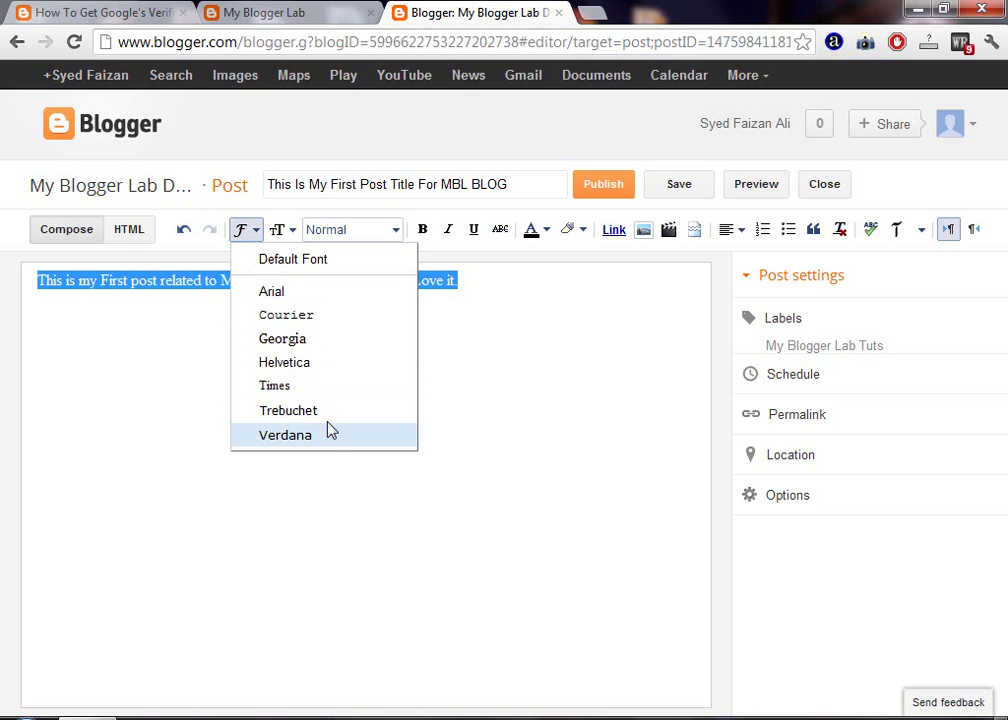
{"action": "left_click", "coordinate": [295, 264]}
{"action": "left_click", "coordinate": [258, 236]}
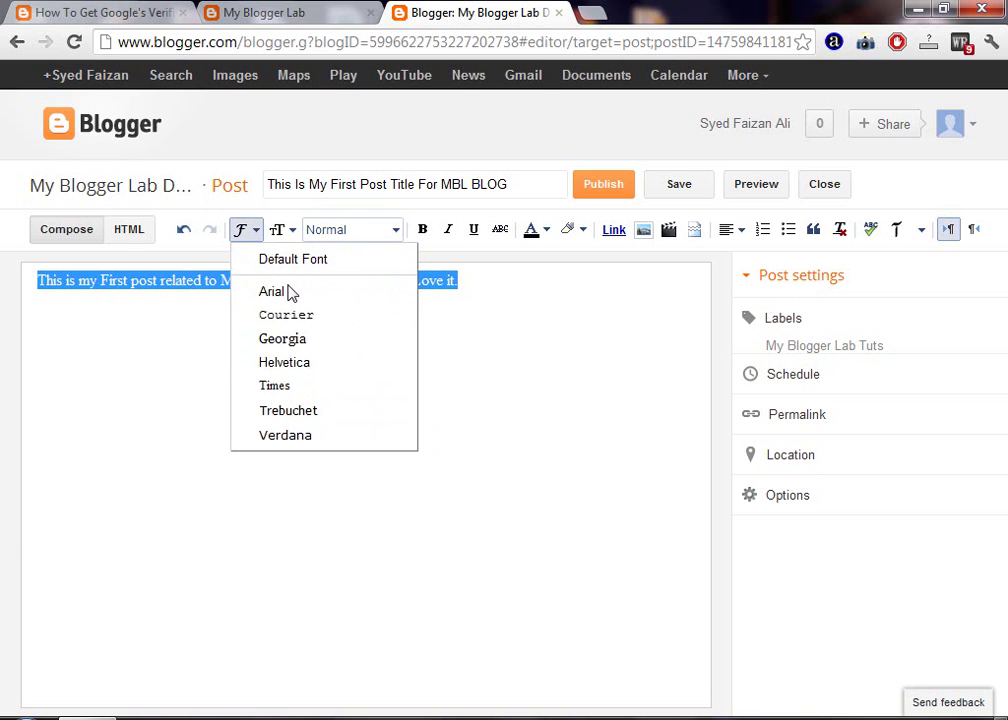
{"action": "left_click", "coordinate": [288, 436]}
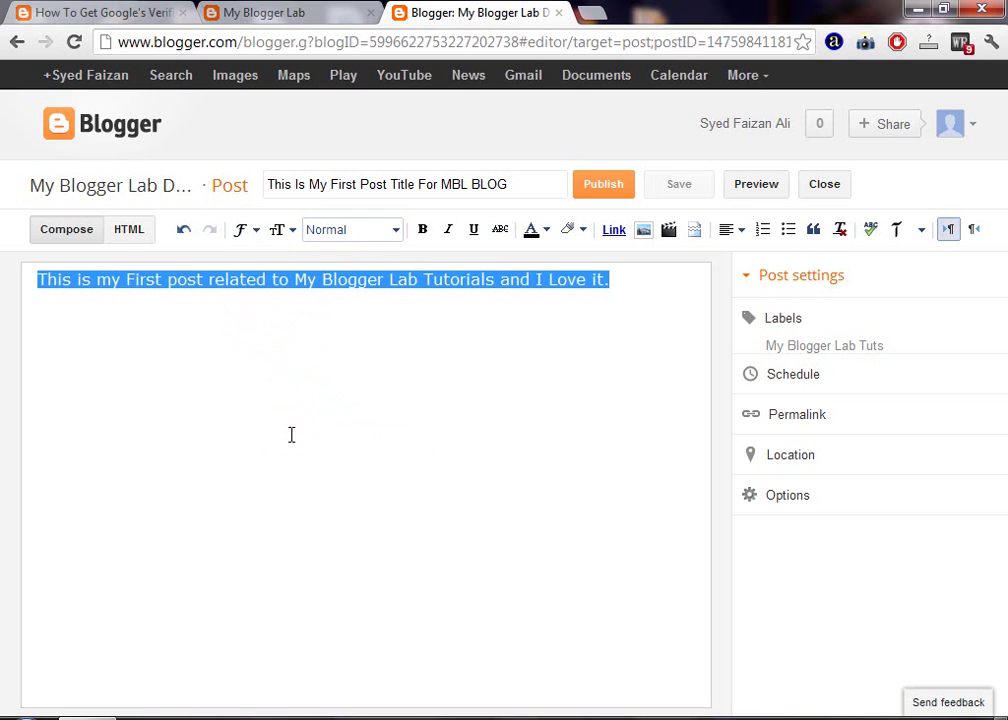
{"action": "left_click", "coordinate": [428, 333]}
{"action": "left_click", "coordinate": [627, 277]}
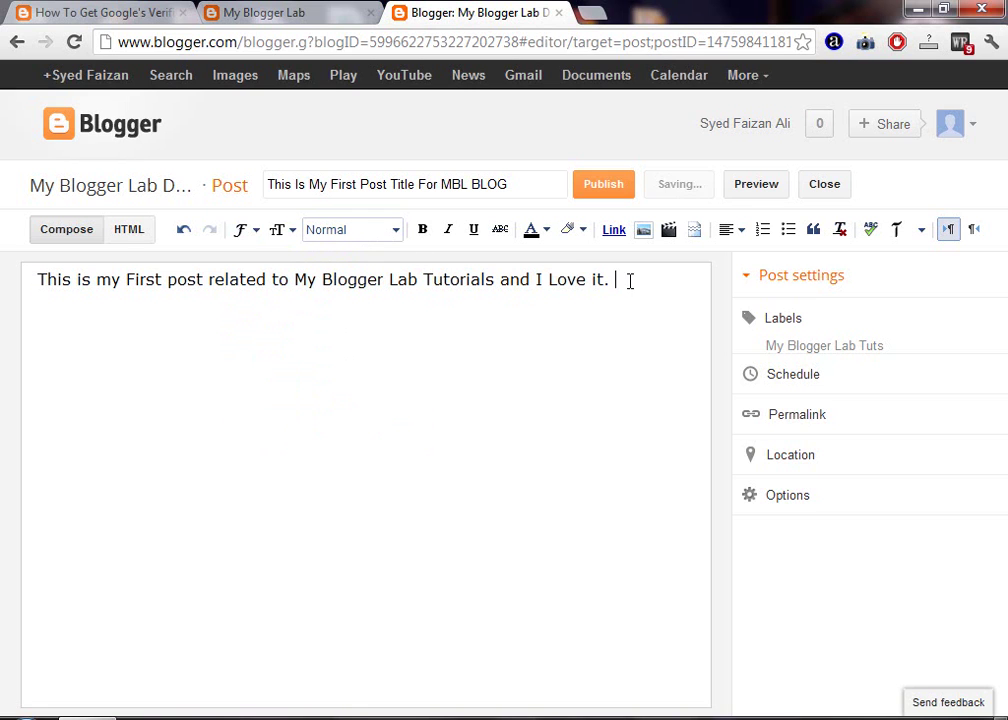
Step: Insert a new line reading "My First Heading:" above the body sentence
{"action": "left_click", "coordinate": [40, 279]}
{"action": "key", "text": "Return"}
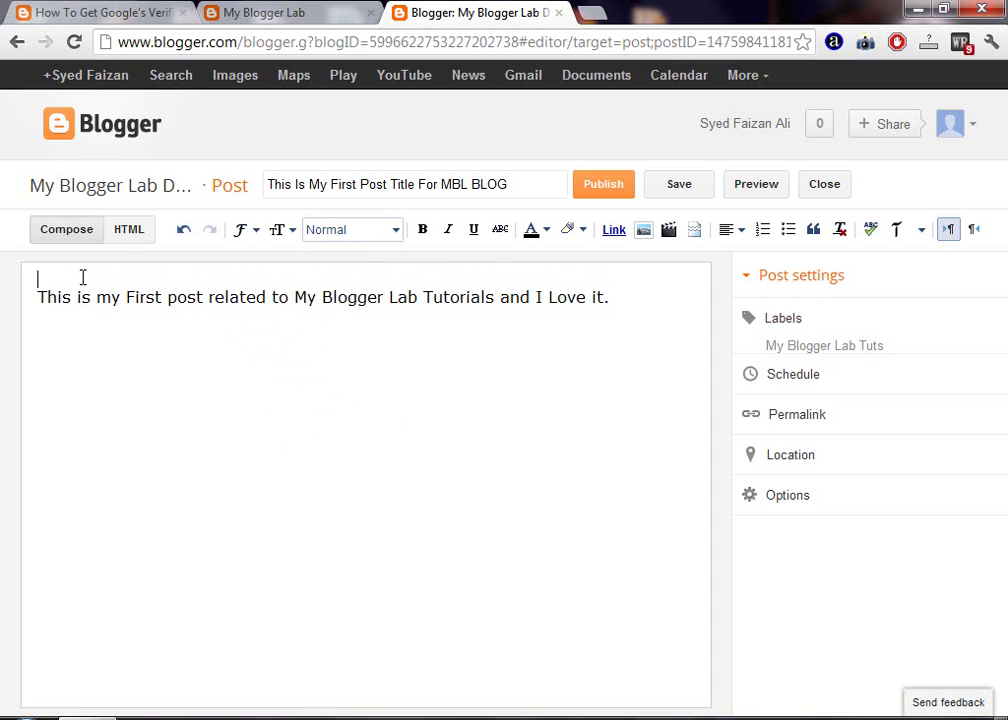
{"action": "type", "text": "H"}
{"action": "key", "text": "BackSpace"}
{"action": "type", "text": "Hea"}
{"action": "key", "text": "BackSpace"}
{"action": "key", "text": "BackSpace"}
{"action": "key", "text": "BackSpace"}
{"action": "type", "text": "My First Heading:"}
Step: Apply the Heading style to the line "My First Heading:"
{"action": "left_click_drag", "start_coordinate": [184, 279], "coordinate": [43, 275]}
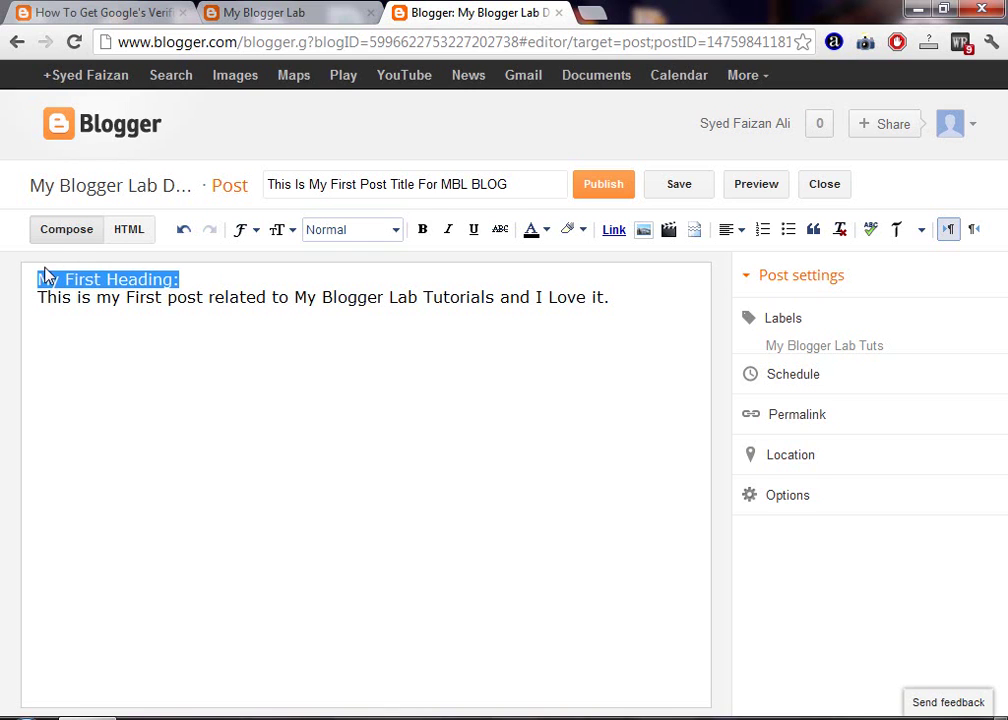
{"action": "left_click", "coordinate": [396, 232]}
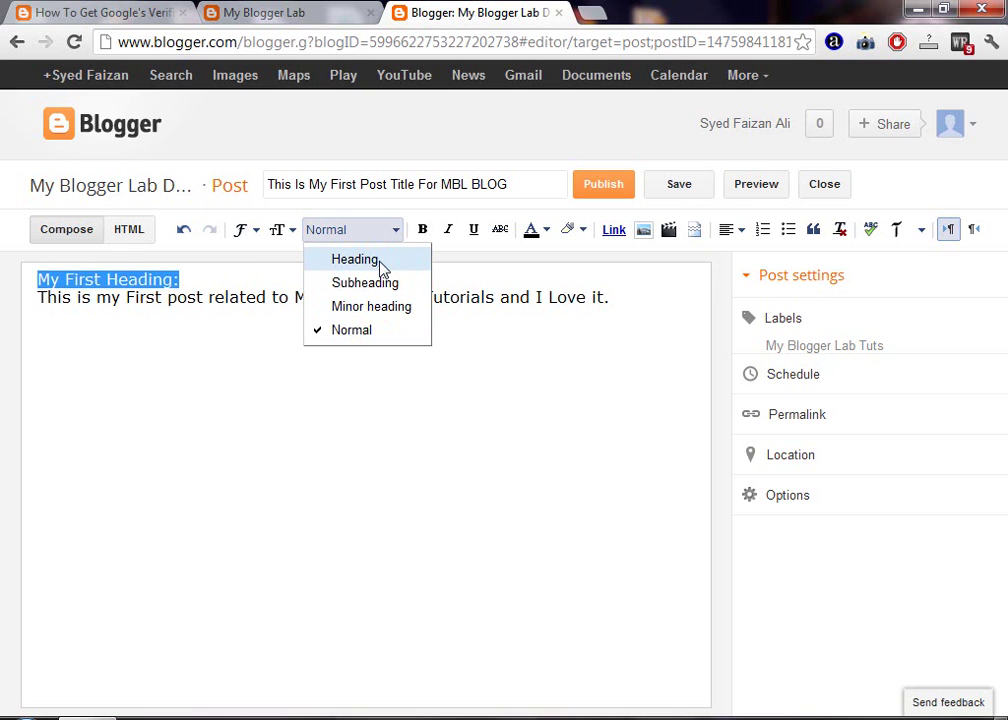
{"action": "left_click", "coordinate": [355, 259]}
{"action": "left_click", "coordinate": [337, 300]}
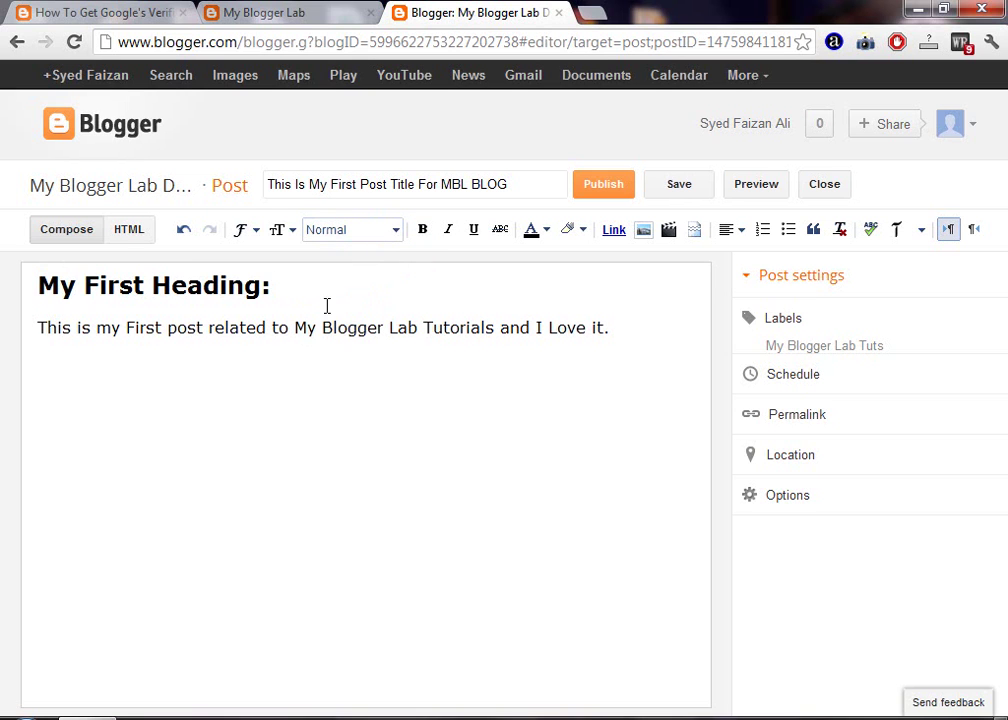
{"action": "left_click_drag", "start_coordinate": [38, 286], "coordinate": [271, 285]}
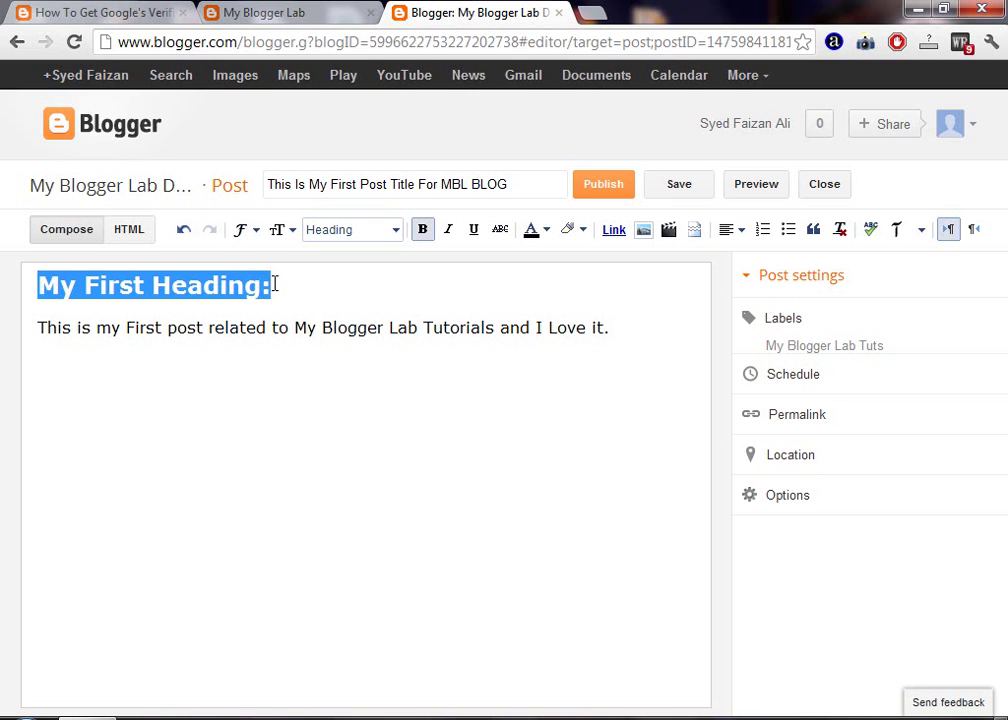
{"action": "left_click", "coordinate": [272, 285]}
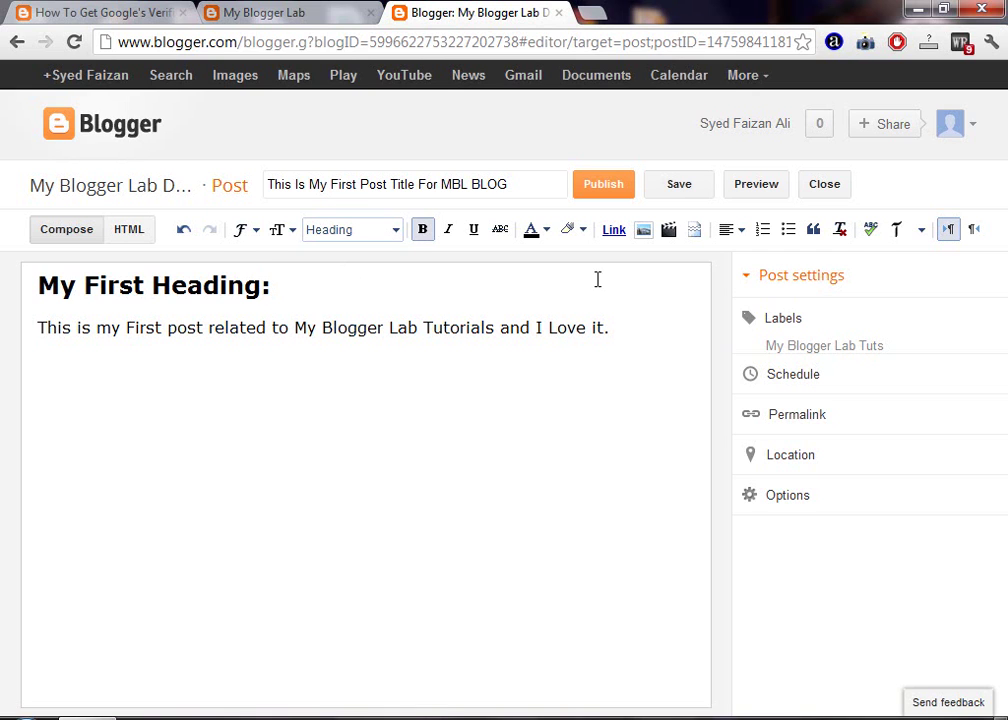
{"action": "left_click", "coordinate": [639, 322]}
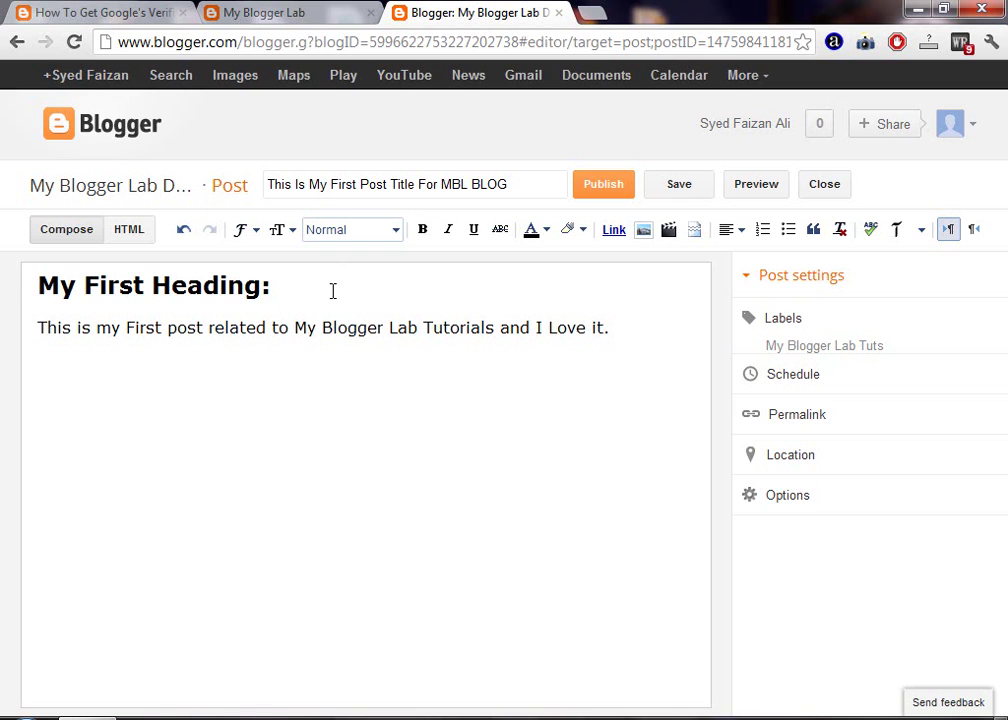
Step: Make the heading "My First Heading:" italic and underlined
{"action": "left_click_drag", "start_coordinate": [333, 290], "coordinate": [16, 282]}
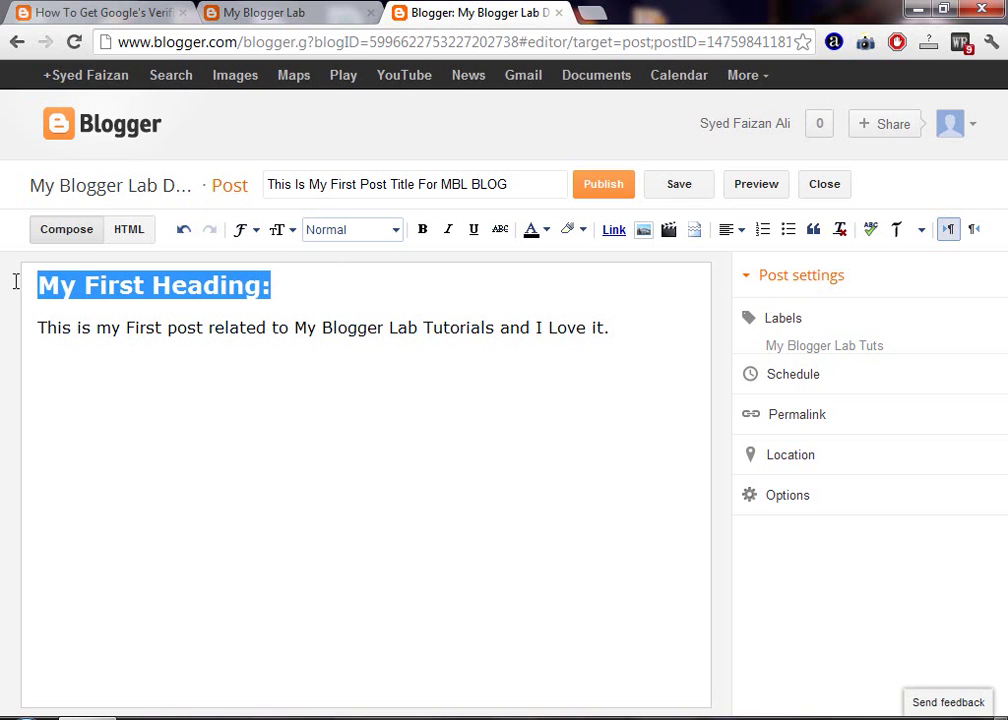
{"action": "left_click", "coordinate": [447, 233]}
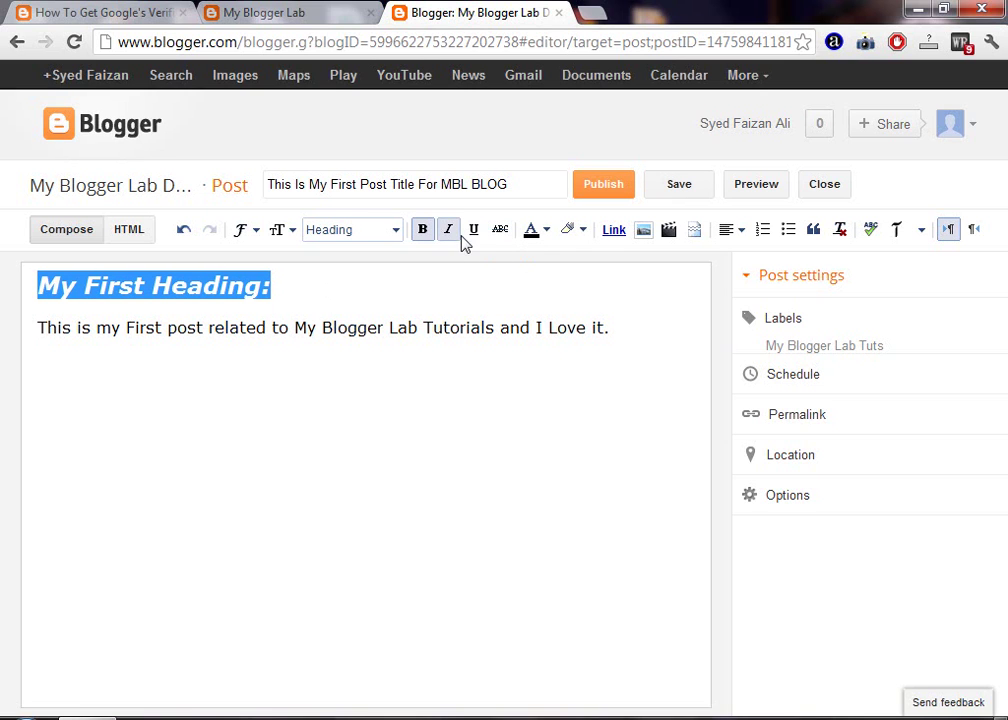
{"action": "left_click", "coordinate": [478, 234]}
{"action": "left_click", "coordinate": [279, 284]}
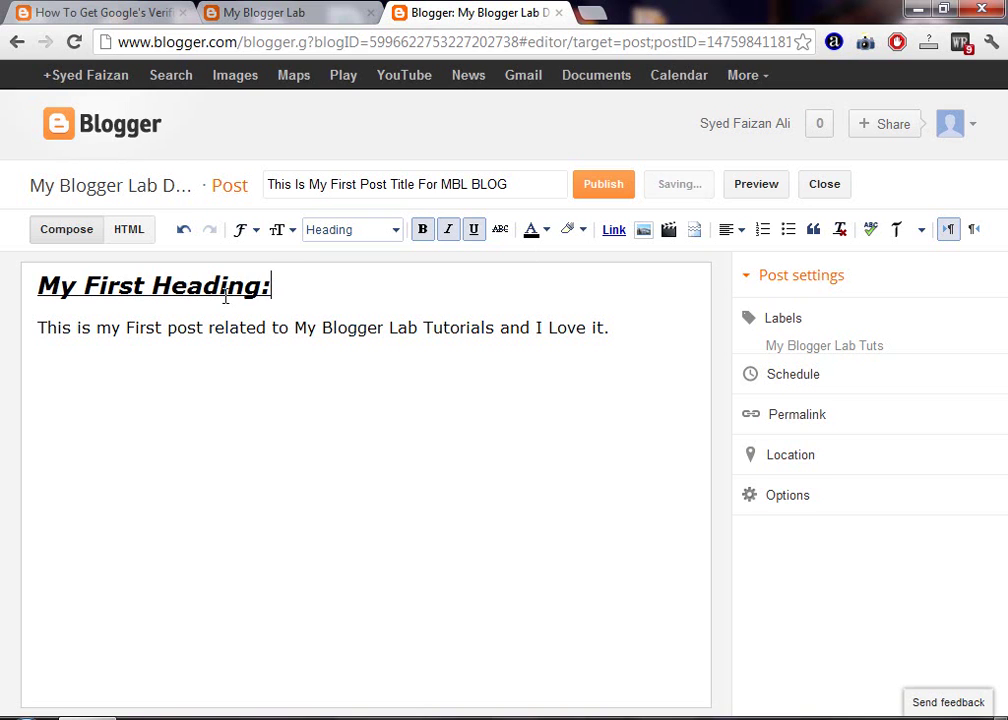
Step: Set the text colour of the heading "My First Heading:" to blue
{"action": "left_click_drag", "start_coordinate": [273, 286], "coordinate": [4, 284]}
{"action": "left_click", "coordinate": [531, 229]}
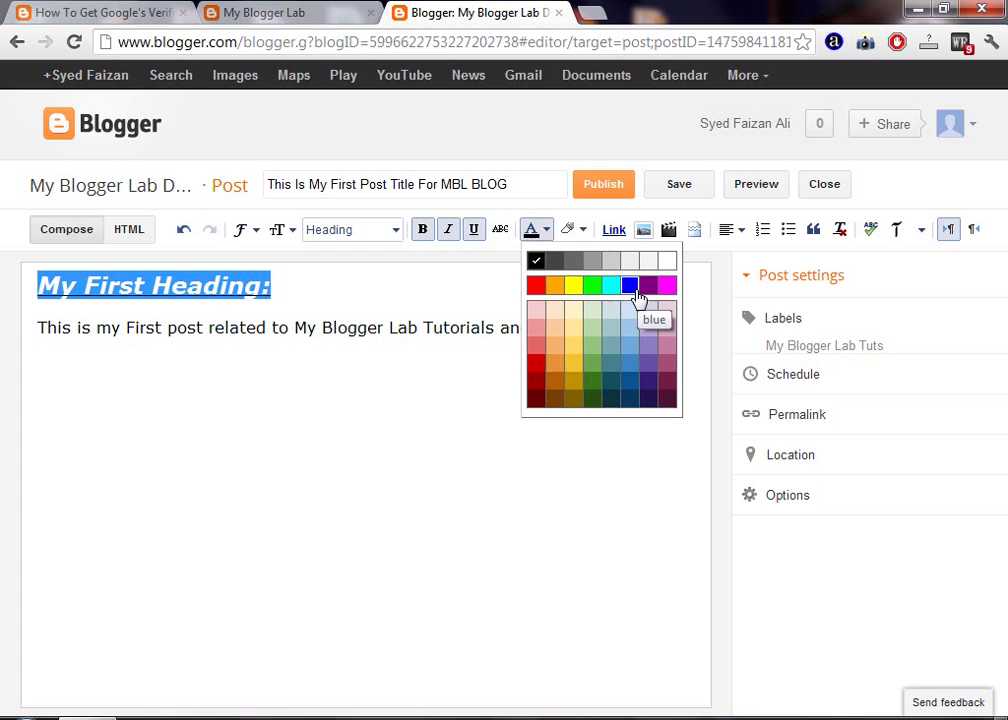
{"action": "left_click", "coordinate": [631, 287]}
{"action": "left_click", "coordinate": [682, 304]}
{"action": "left_click", "coordinate": [601, 345]}
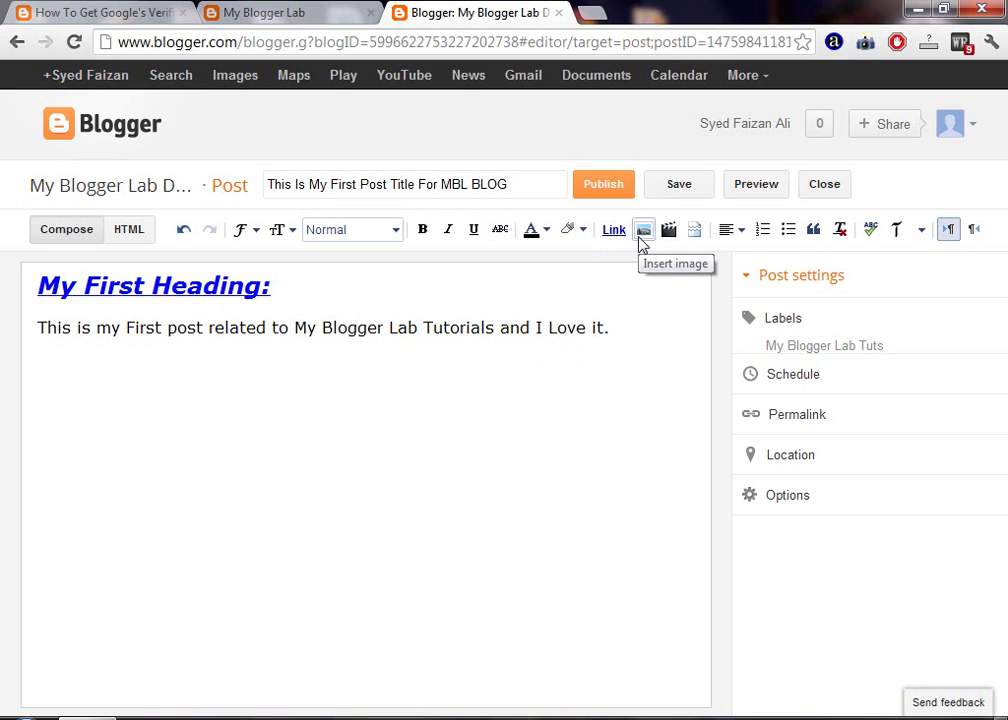
Step: Examine the source options for inserting an image and for inserting a video, without adding either to the post
{"action": "left_click", "coordinate": [641, 240]}
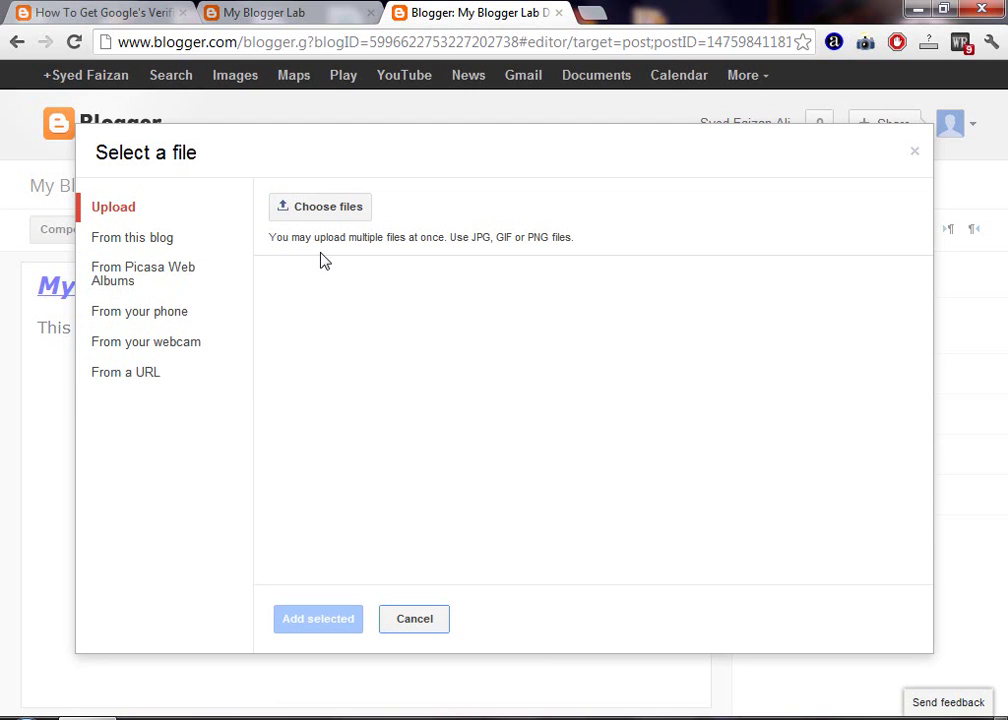
{"action": "left_click", "coordinate": [430, 630]}
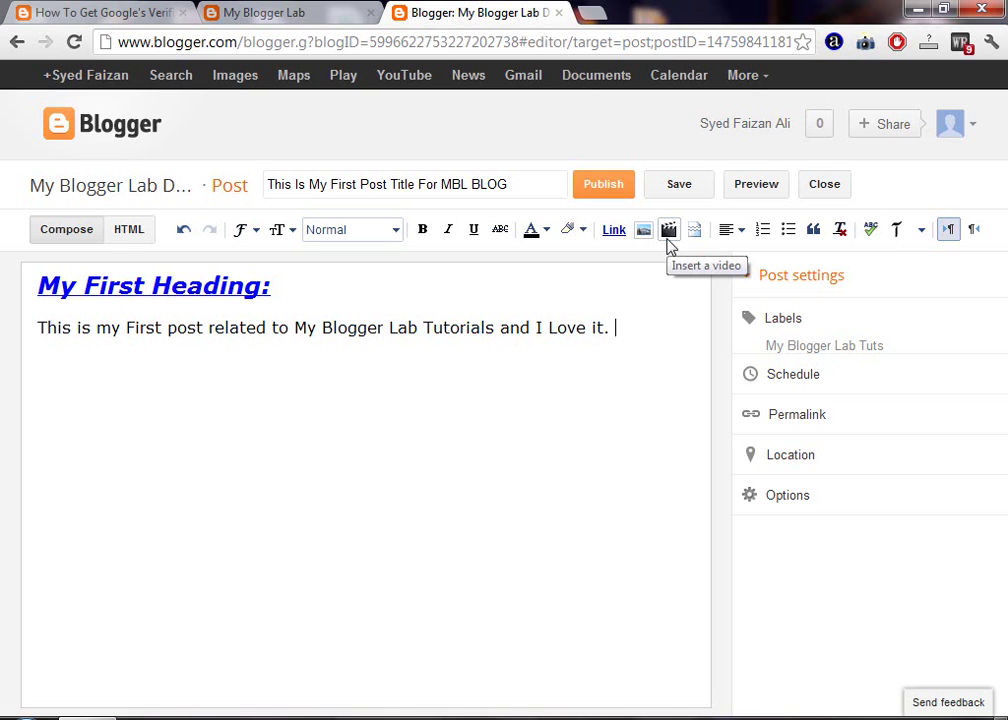
{"action": "left_click", "coordinate": [670, 240]}
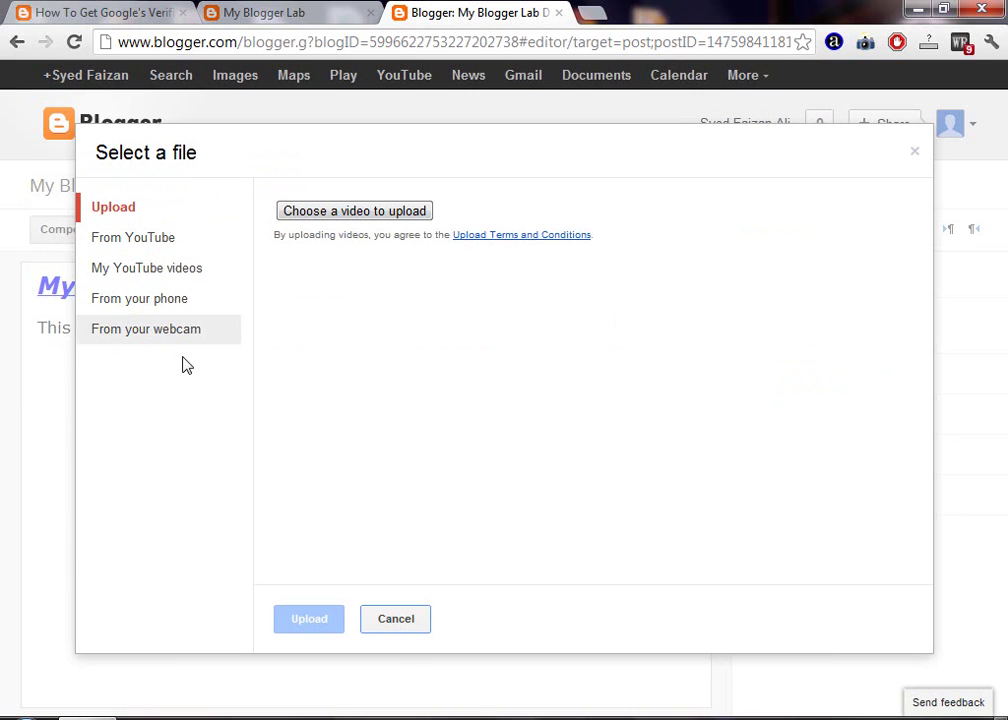
{"action": "left_click", "coordinate": [401, 620]}
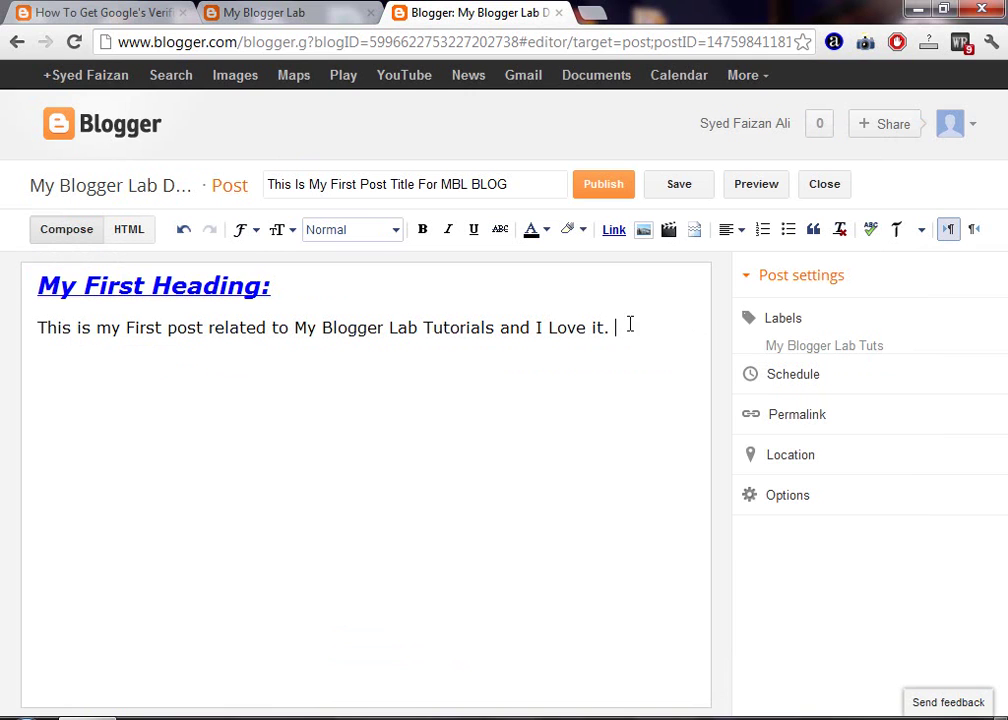
Step: Center-align the heading and body sentence, and return both to left alignment
{"action": "left_click_drag", "start_coordinate": [628, 326], "coordinate": [2, 281]}
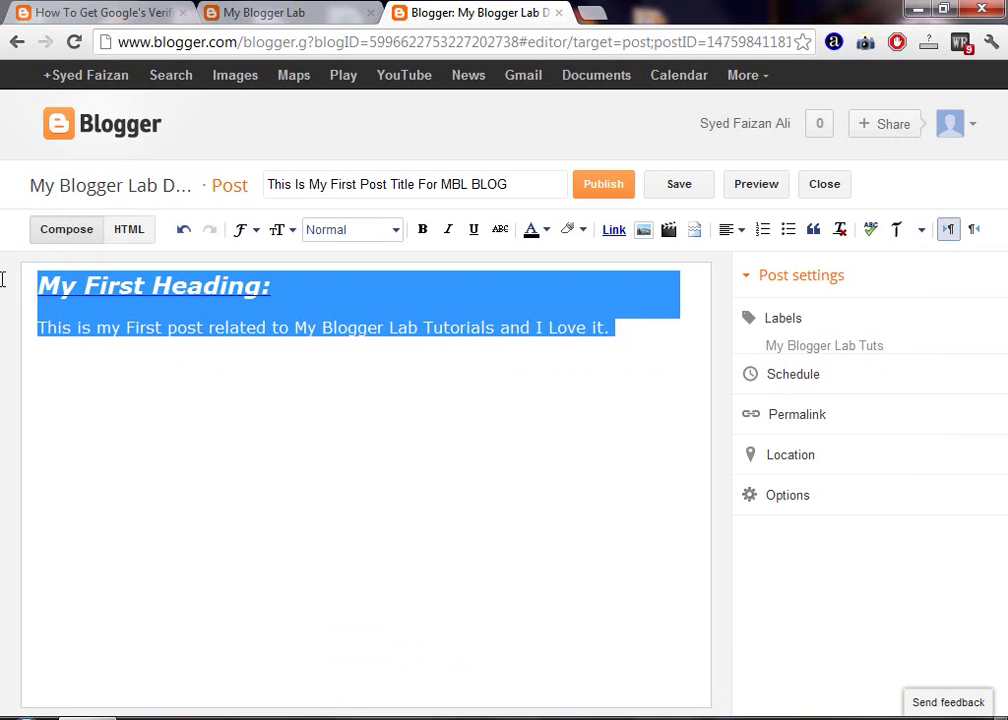
{"action": "left_click", "coordinate": [737, 236]}
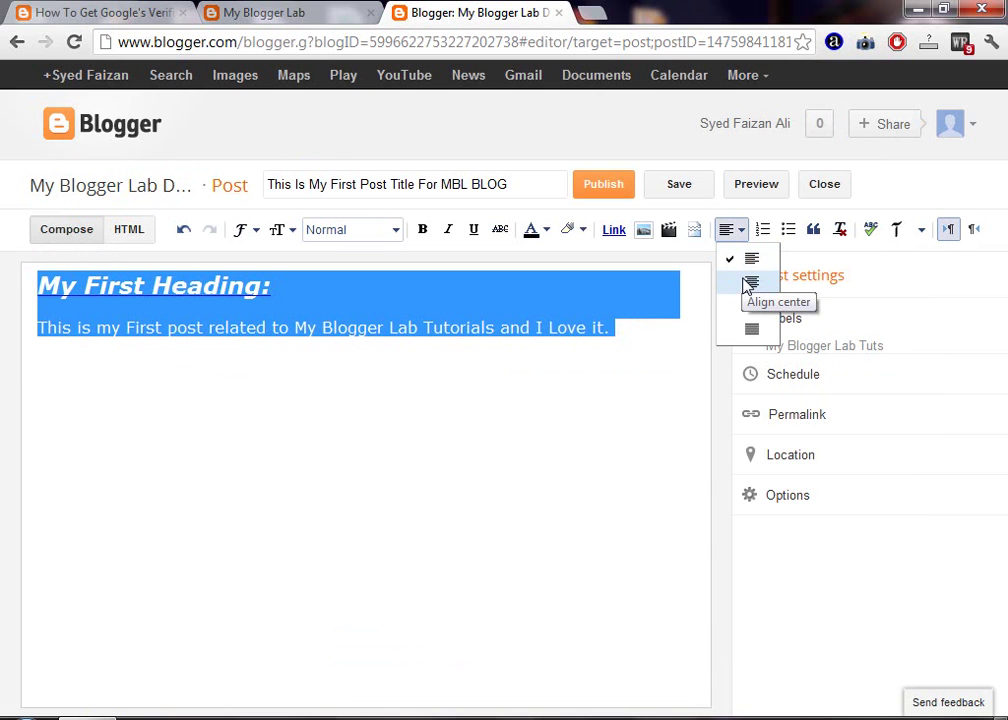
{"action": "left_click", "coordinate": [770, 290]}
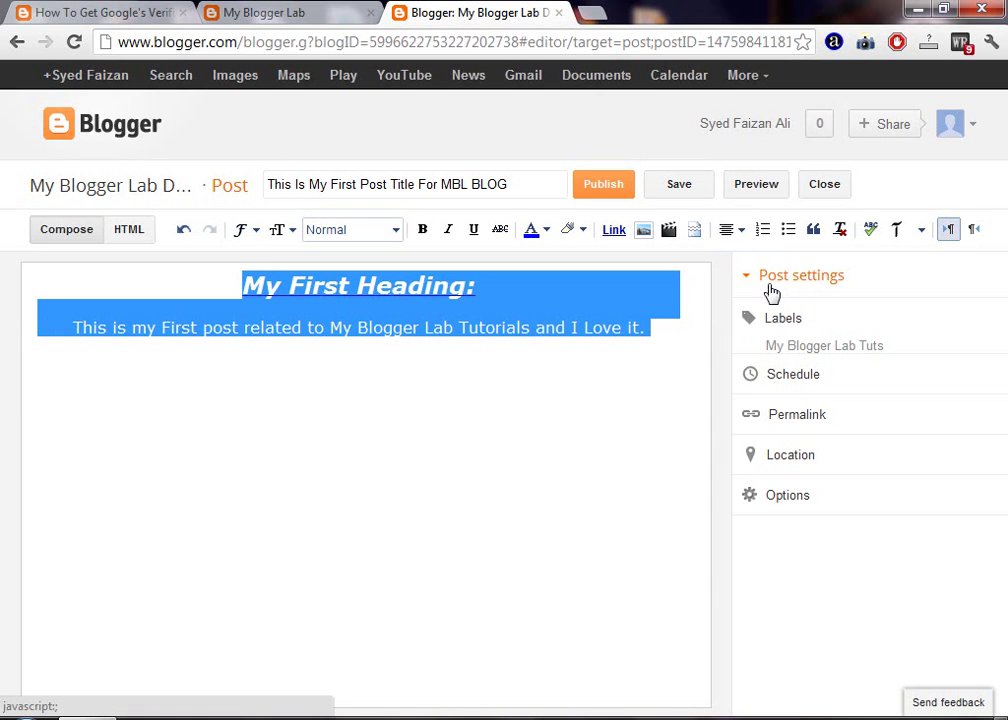
{"action": "left_click", "coordinate": [737, 234]}
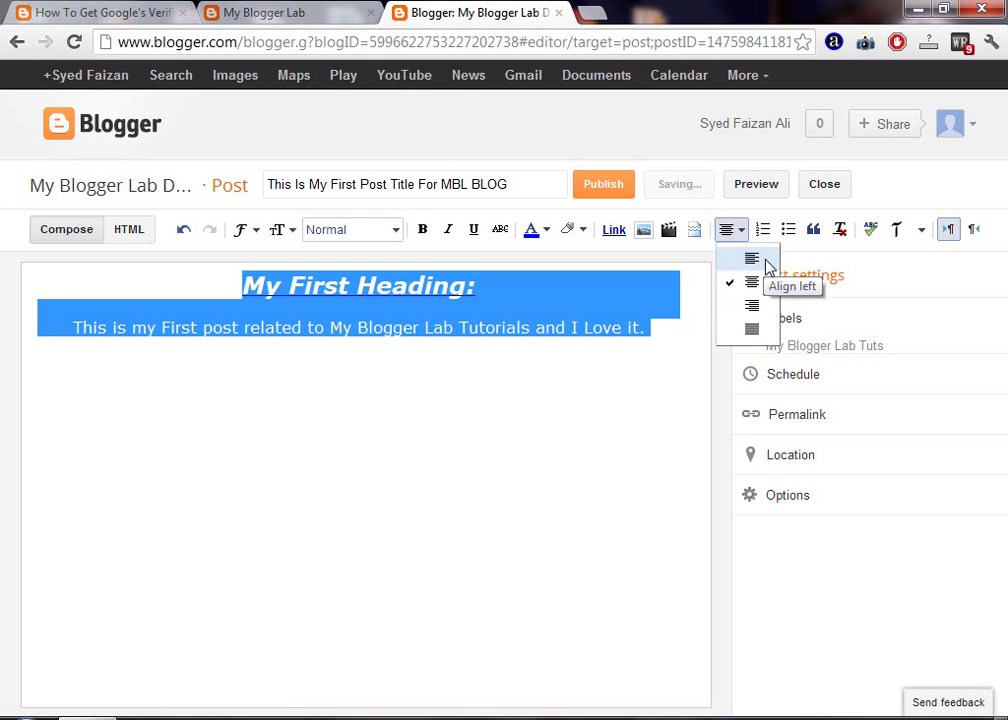
{"action": "left_click", "coordinate": [766, 262]}
{"action": "left_click", "coordinate": [738, 236]}
{"action": "left_click", "coordinate": [644, 348]}
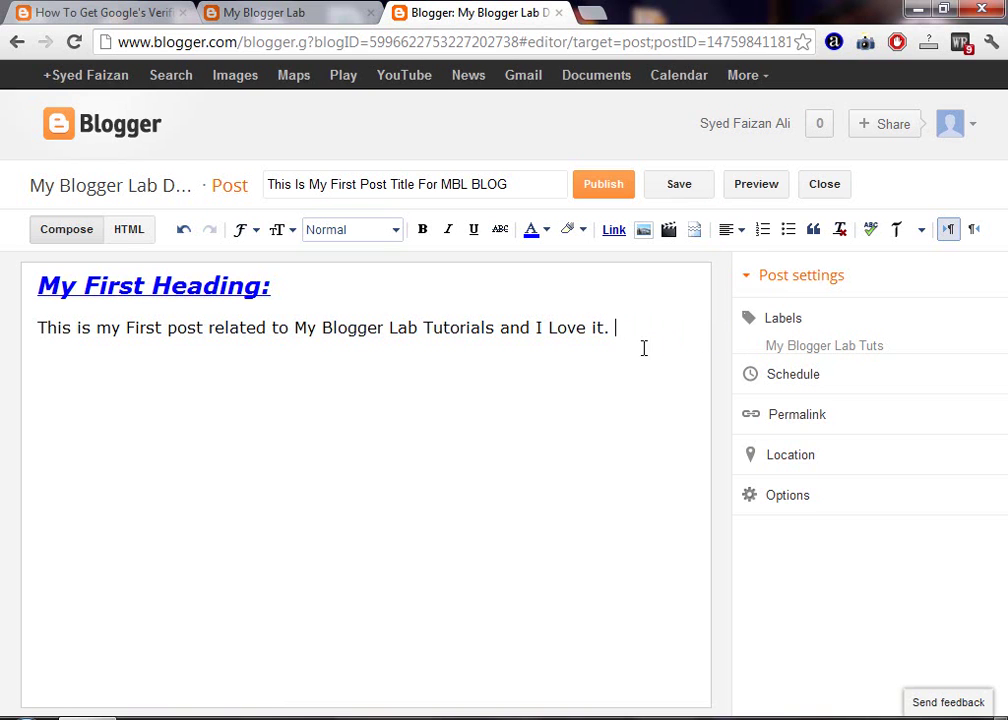
Step: Try formatting the body sentence as a numbered list and undo it
{"action": "left_click_drag", "start_coordinate": [614, 328], "coordinate": [29, 327]}
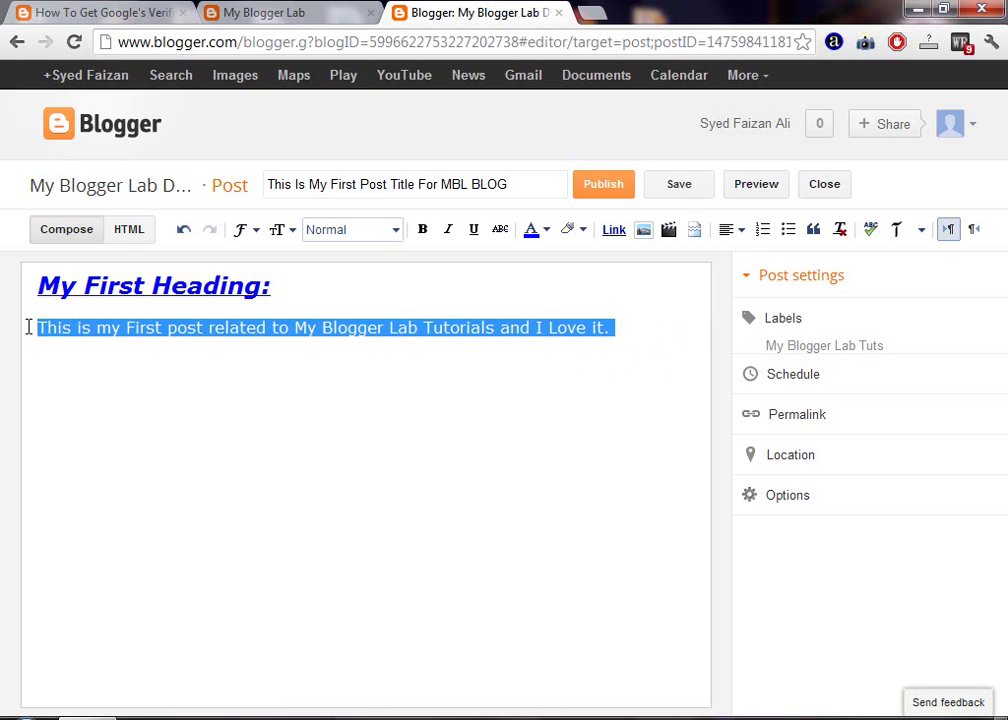
{"action": "left_click", "coordinate": [763, 236]}
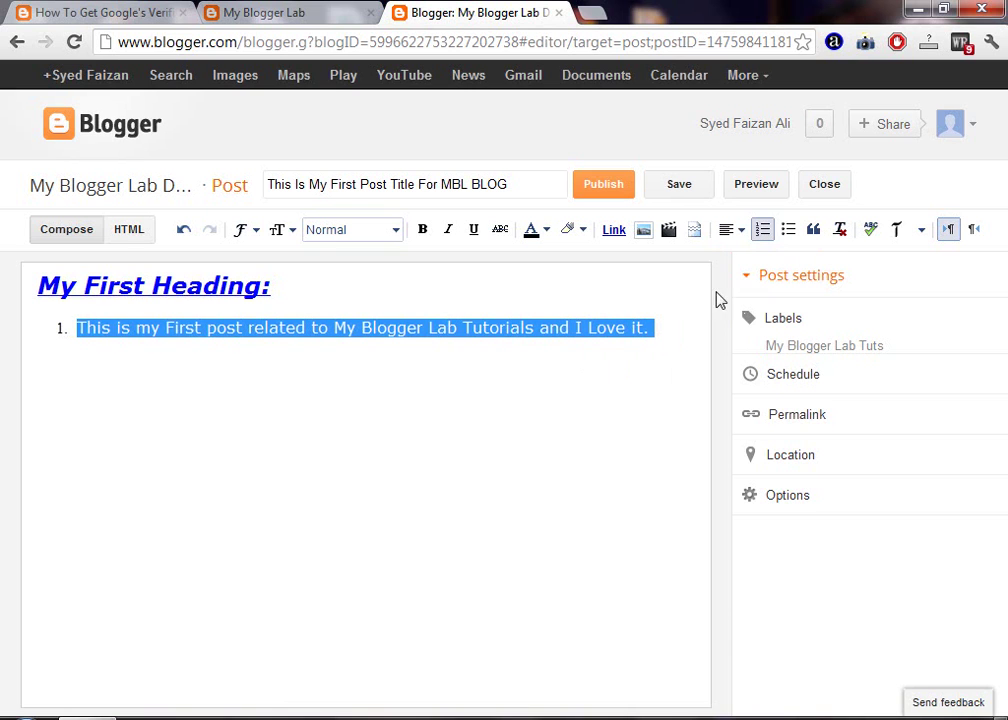
{"action": "left_click", "coordinate": [659, 328]}
{"action": "key", "text": "ctrl+z"}
Step: Try formatting the body sentence as a bulleted list and undo it
{"action": "left_click", "coordinate": [618, 335]}
{"action": "left_click_drag", "start_coordinate": [618, 335], "coordinate": [4, 317]}
{"action": "left_click", "coordinate": [788, 231]}
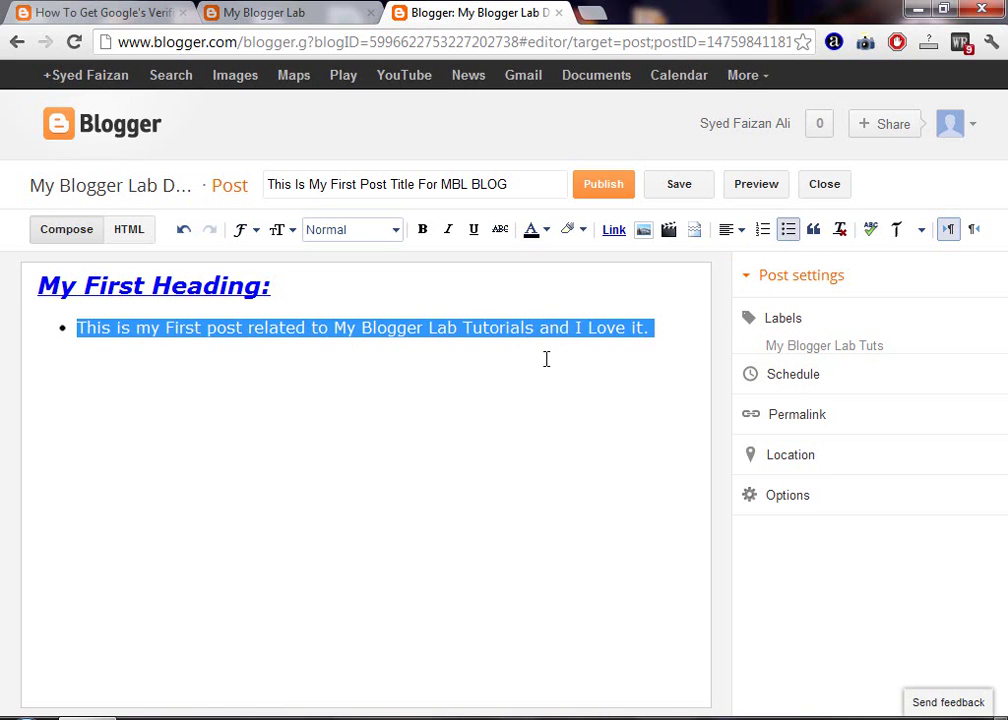
{"action": "left_click", "coordinate": [540, 329]}
{"action": "key", "text": "ctrl+z"}
{"action": "left_click", "coordinate": [648, 333]}
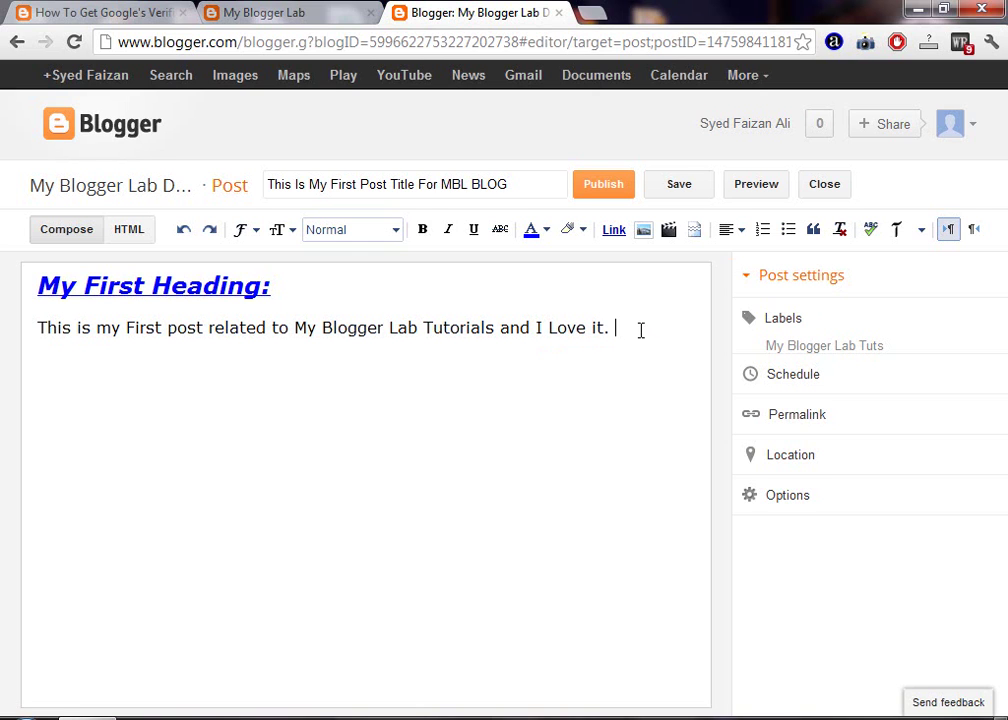
Step: Try formatting the body sentence as a block quote and undo it
{"action": "left_click_drag", "start_coordinate": [610, 330], "coordinate": [40, 320]}
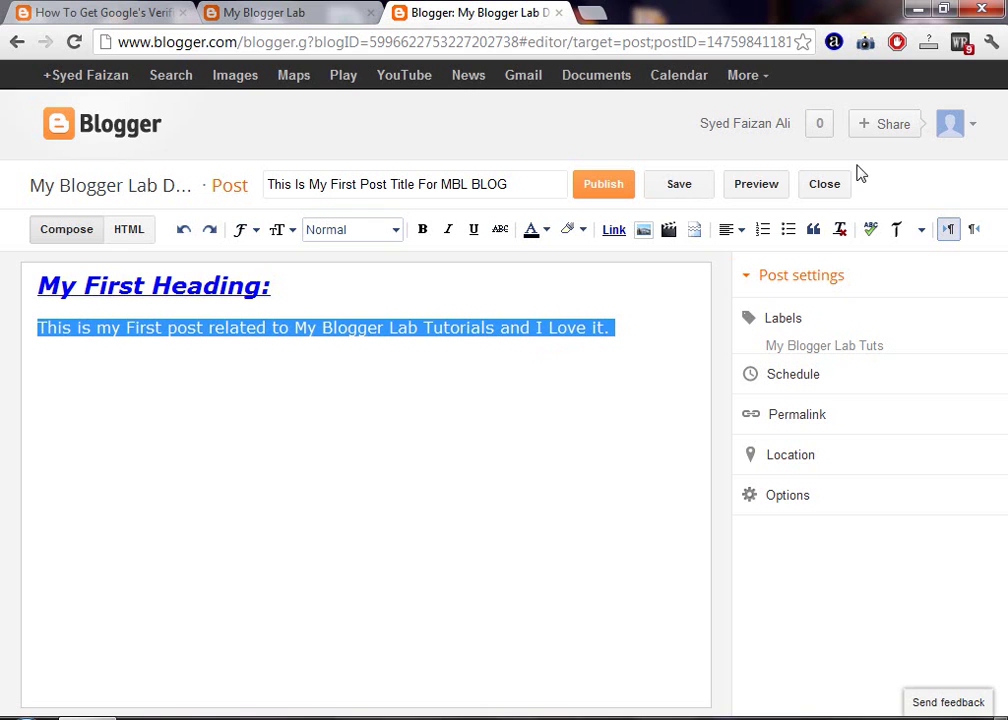
{"action": "left_click", "coordinate": [823, 236]}
{"action": "left_click", "coordinate": [522, 305]}
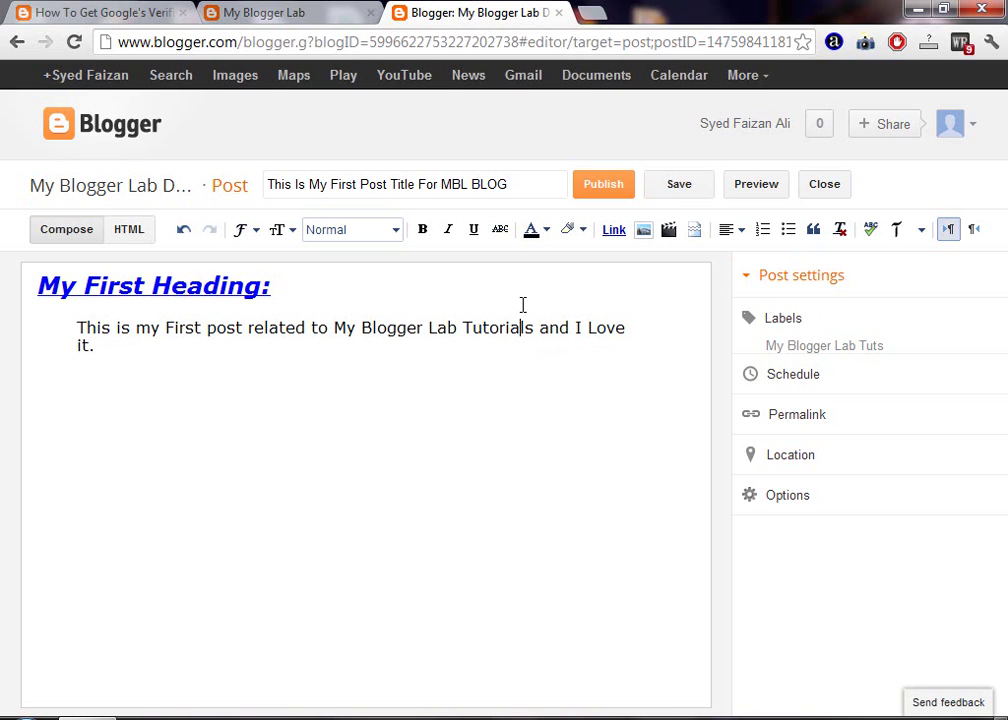
{"action": "key", "text": "ctrl+z"}
Step: Add a new line below the body sentence reading "So This is it guys lets publishing this thing and eat a punch of Chips and Chill."
{"action": "left_click", "coordinate": [626, 331]}
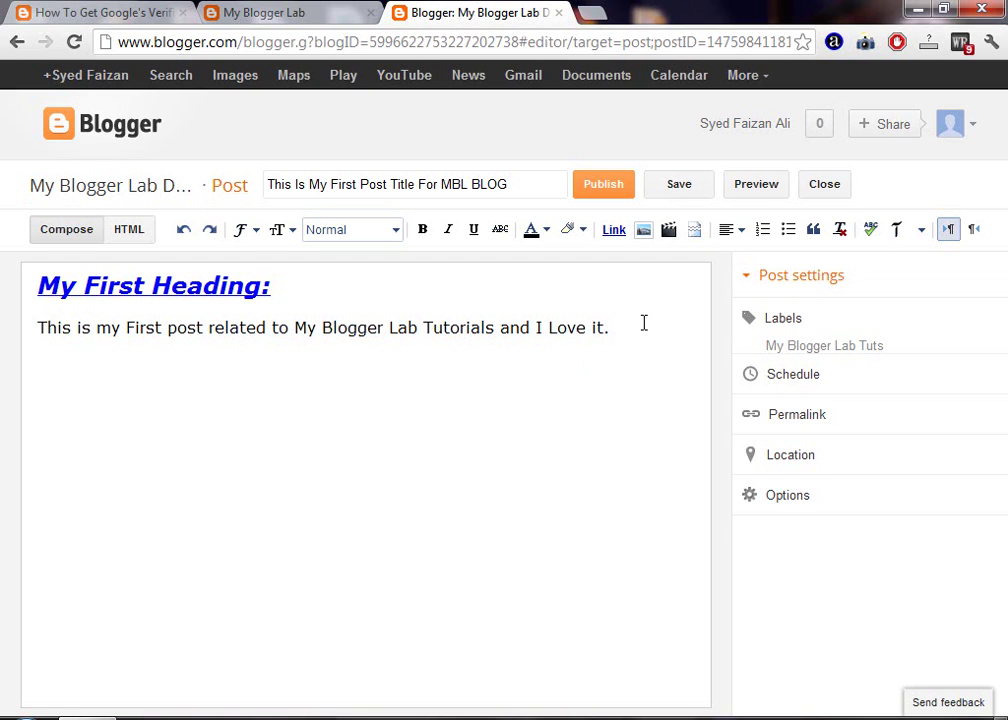
{"action": "key", "text": "Return"}
{"action": "type", "text": "S"}
{"action": "key", "text": "BackSpace"}
{"action": "type", "text": "So This is "}
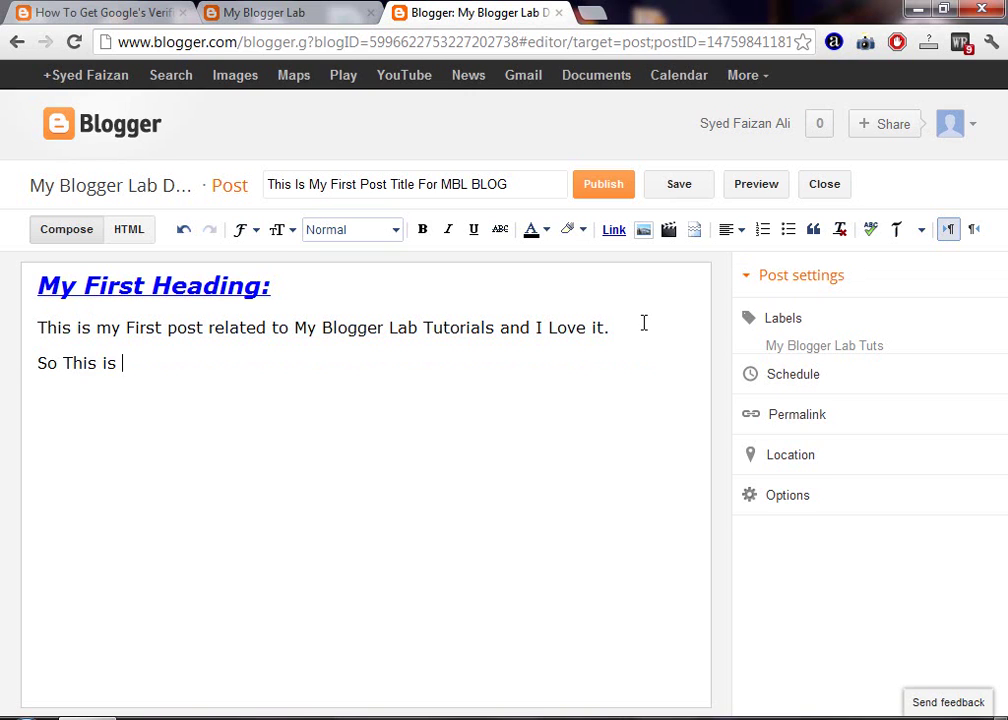
{"action": "type", "text": "it guys I"}
{"action": "type", "text": "ets bu"}
{"action": "key", "text": "BackSpace"}
{"action": "key", "text": "BackSpace"}
{"action": "type", "text": "publish"}
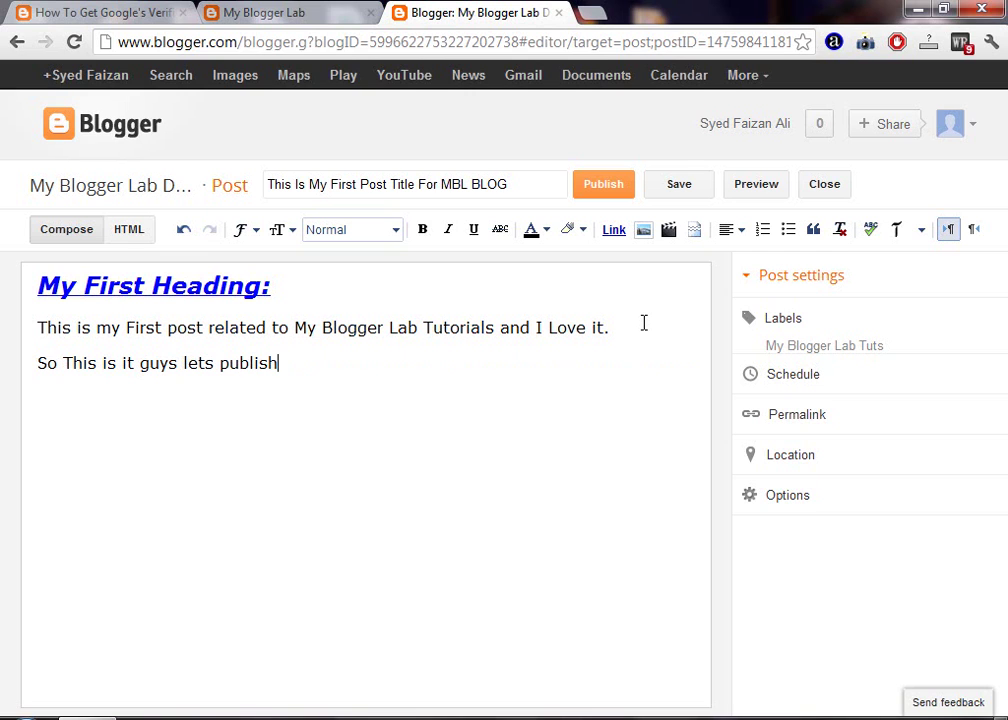
{"action": "type", "text": "ing this thin"}
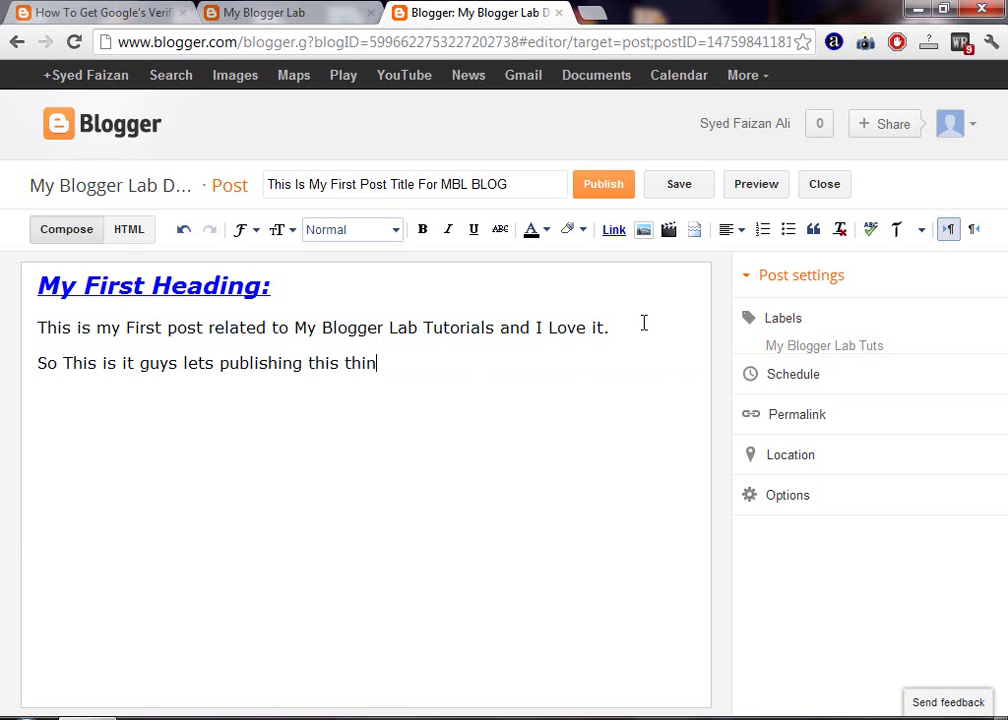
{"action": "type", "text": "g and eat a "}
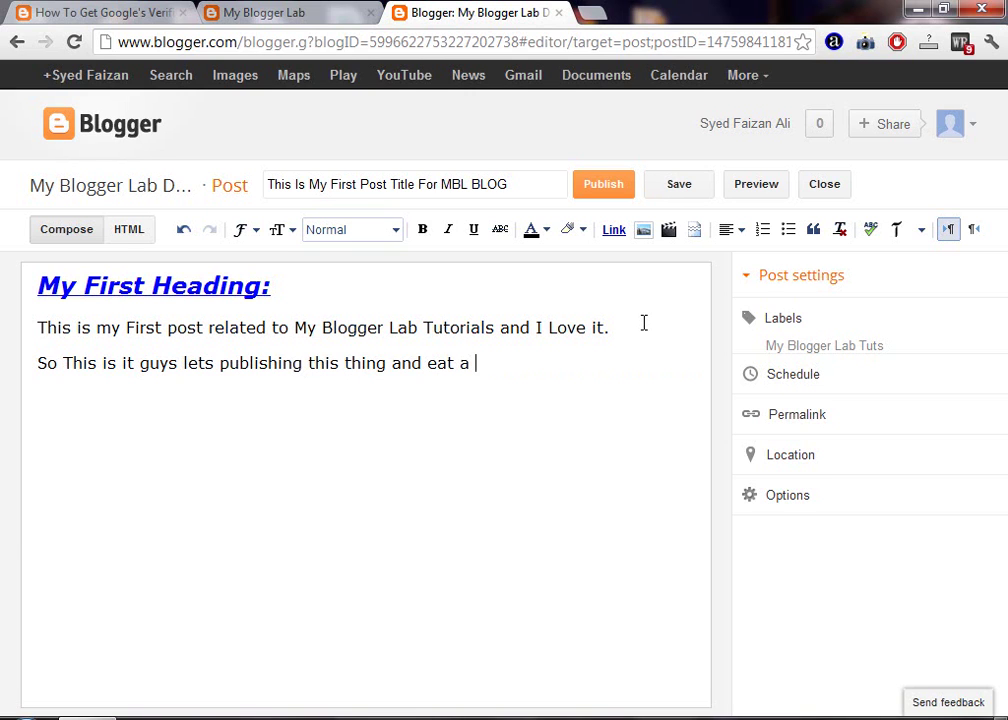
{"action": "type", "text": "punch"}
{"action": "type", "text": " og"}
{"action": "key", "text": "BackSpace"}
{"action": "key", "text": "BackSpace"}
{"action": "type", "text": "f Chipss and "}
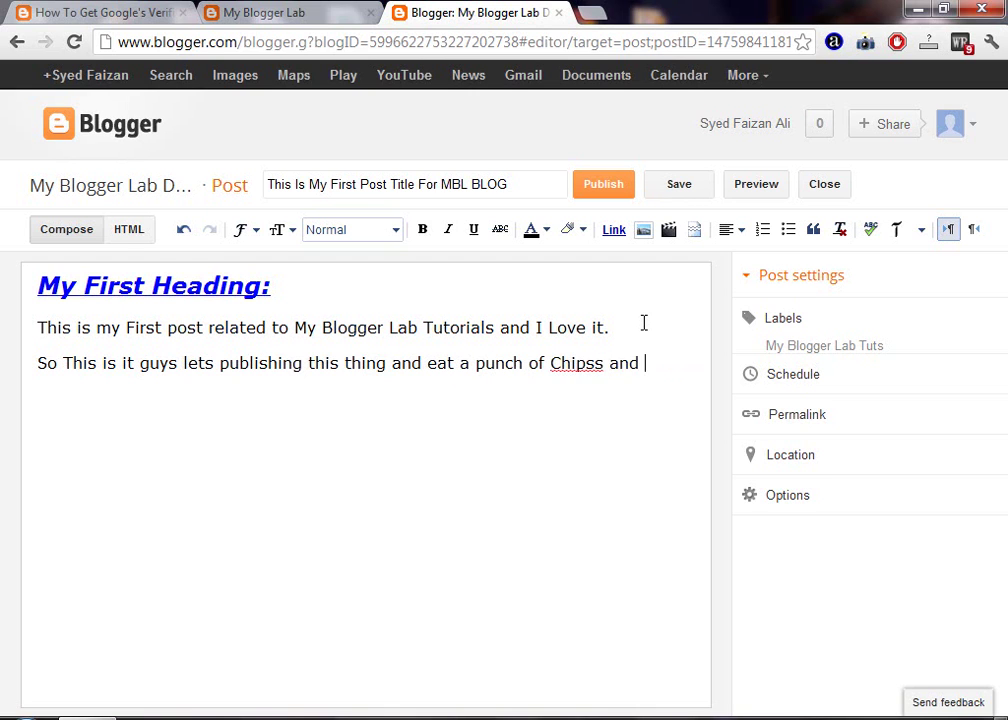
{"action": "type", "text": "Chill."}
{"action": "key", "text": "BackSpace"}
{"action": "left_click", "coordinate": [625, 337]}
Step: Publish the post and view its live page in a new browser tab
{"action": "left_click", "coordinate": [604, 190]}
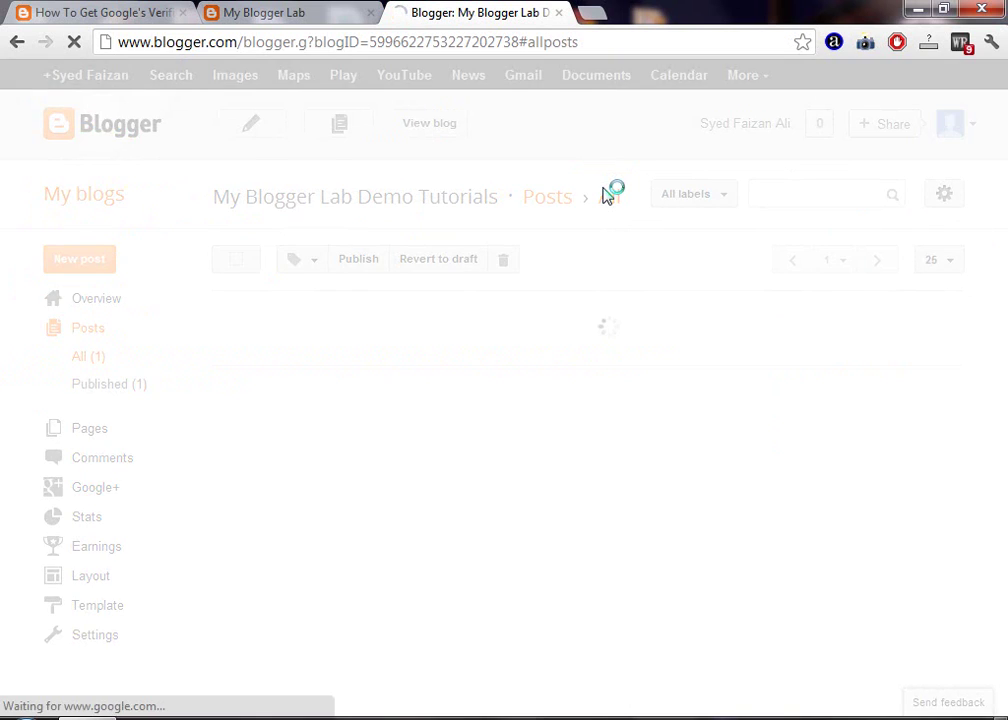
{"action": "left_click", "coordinate": [412, 312]}
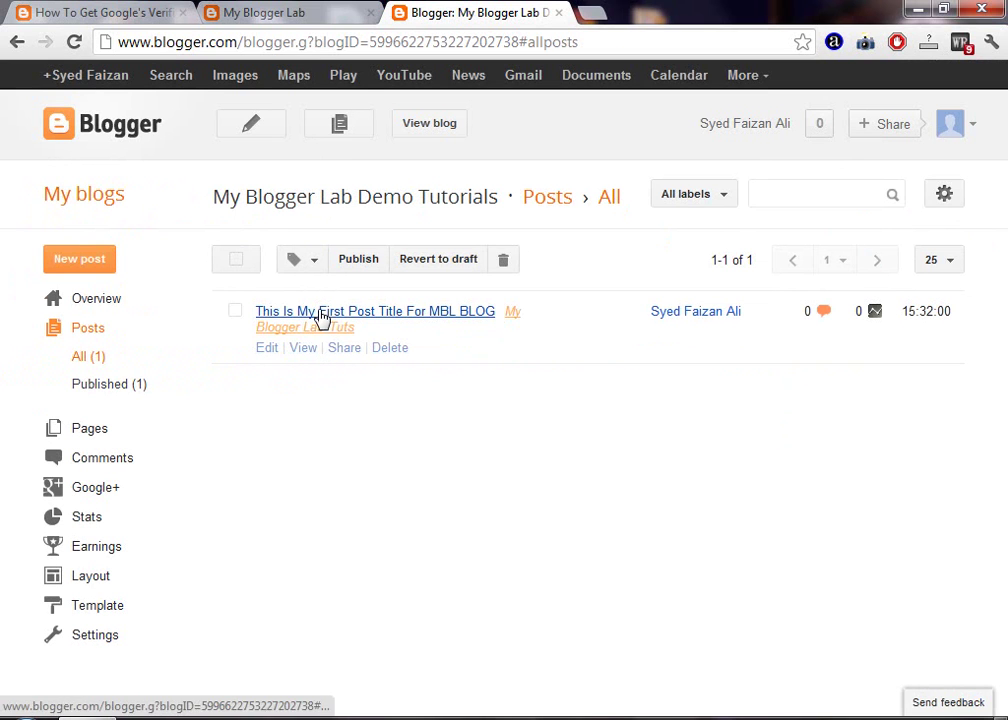
{"action": "right_click", "coordinate": [314, 350]}
{"action": "left_click", "coordinate": [313, 355]}
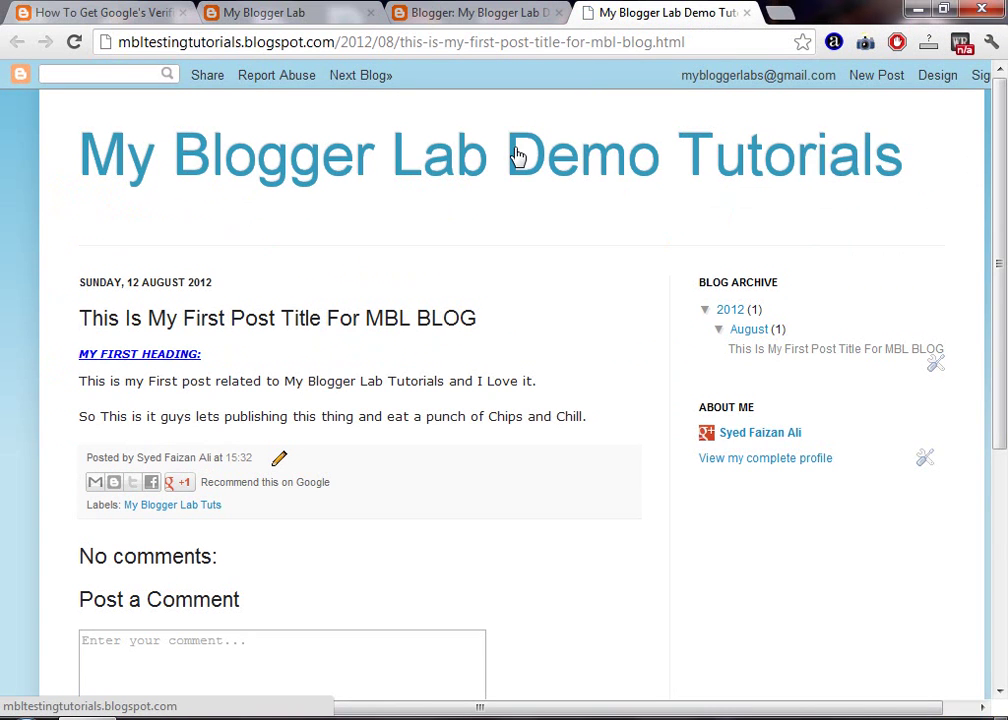
{"action": "scroll", "coordinate": [490, 378], "scroll_direction": "down", "scroll_amount": 1}
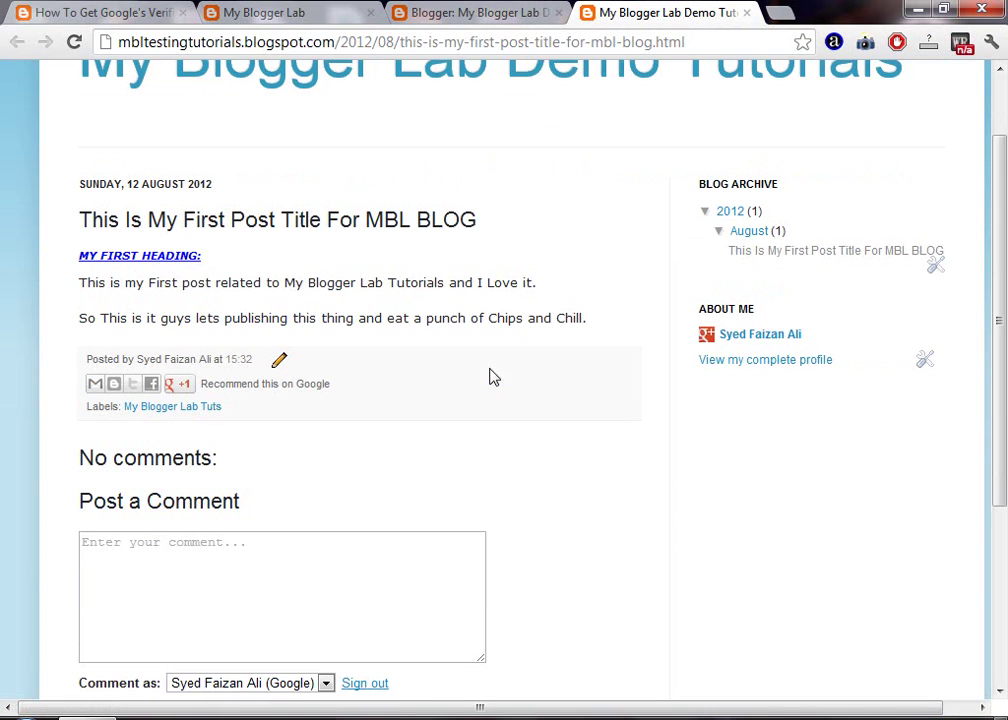